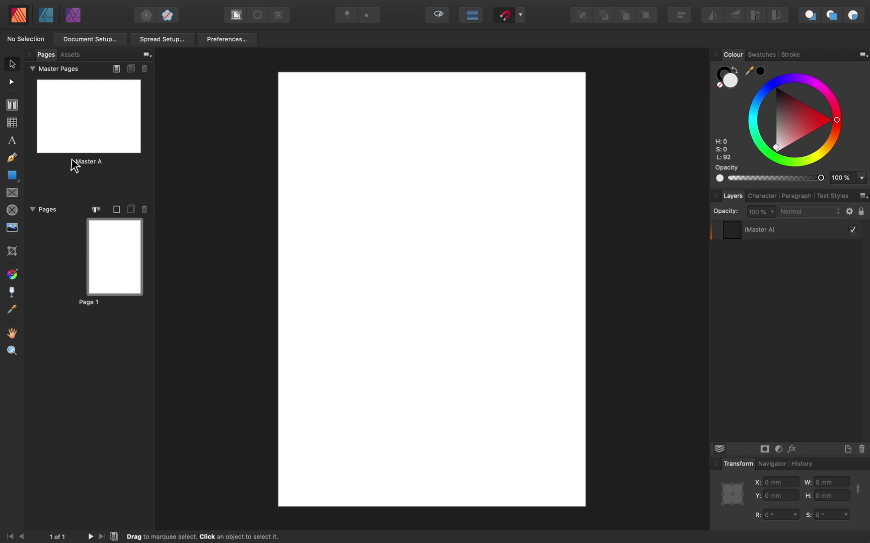
# - Draw a text frame about 161 by 225 mm on page 1 and fill it with filler text
pyautogui.click(13, 108)
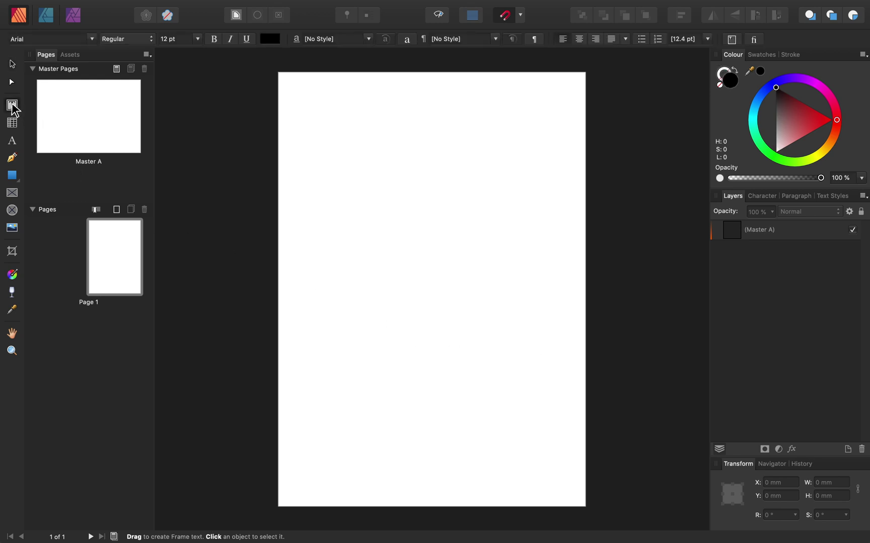
pyautogui.moveTo(318, 131); pyautogui.dragTo(554, 460)
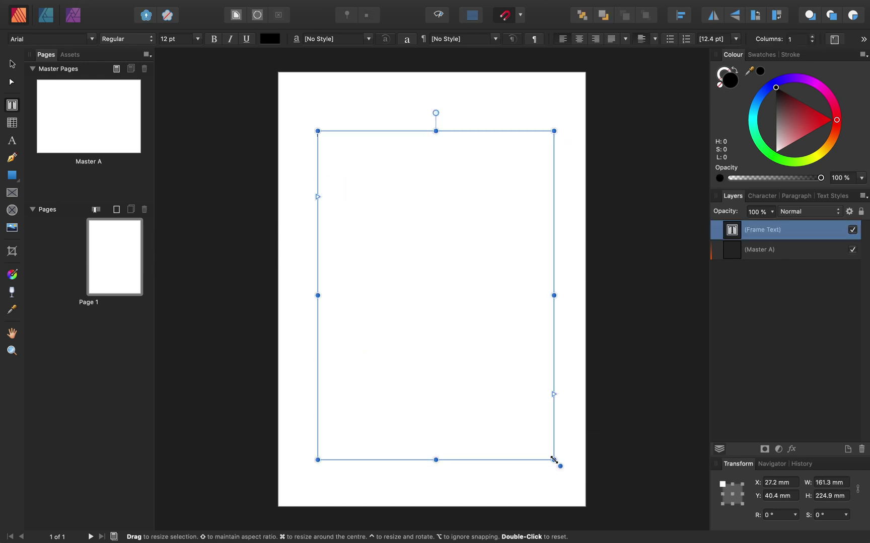
pyautogui.moveTo(251, 7)
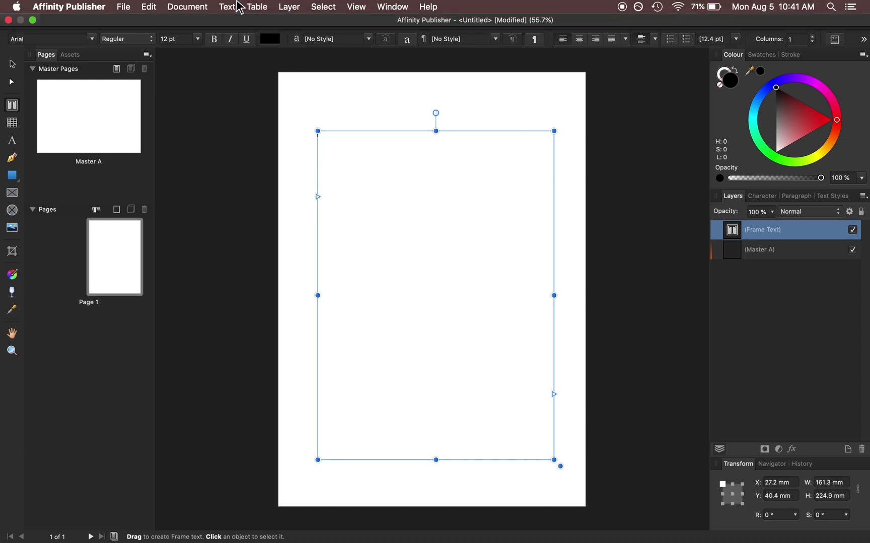
pyautogui.click(229, 7)
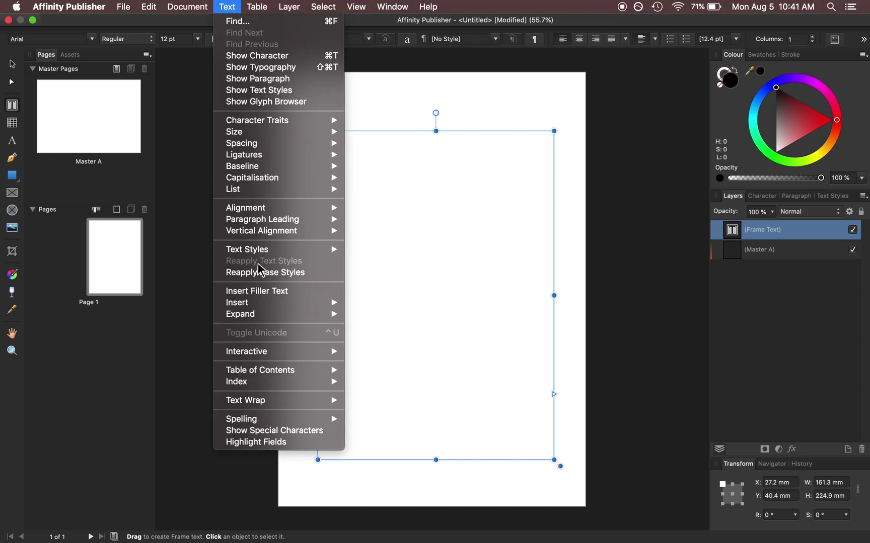
pyautogui.click(295, 292)
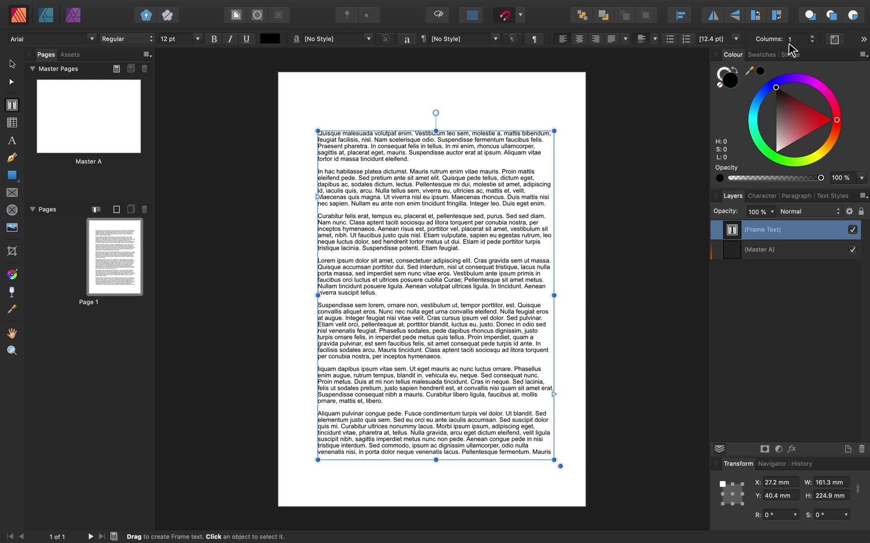
# - Split the frame text into two columns and enlarge the frame to about 181 by 257 mm, positioned evenly within the page
pyautogui.click(811, 36)
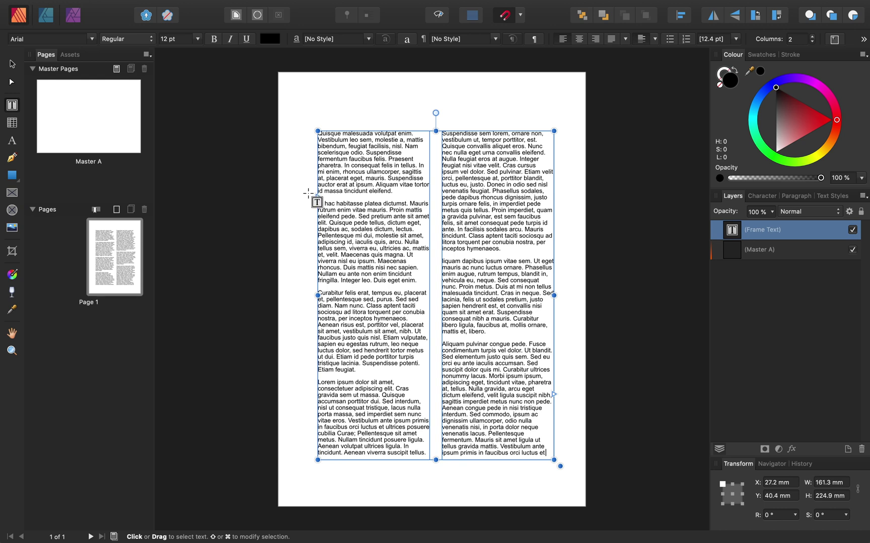
pyautogui.click(12, 64)
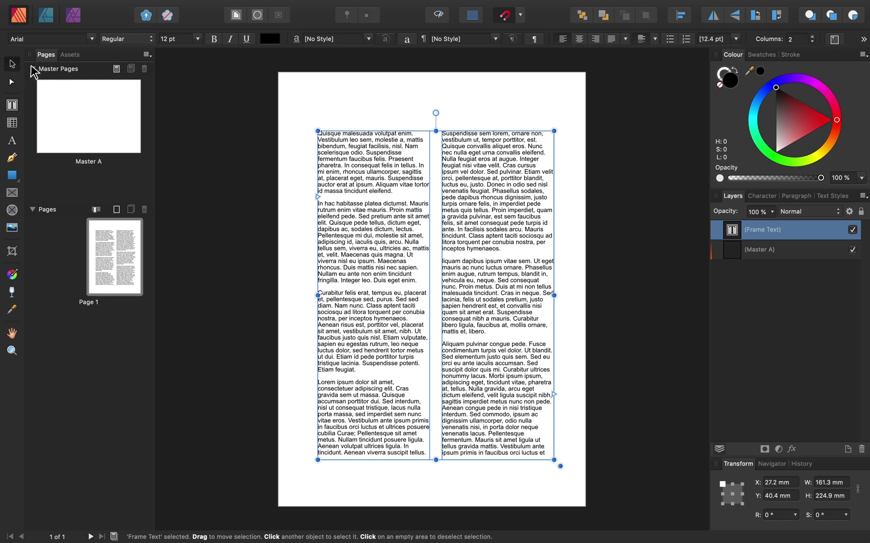
pyautogui.moveTo(399, 227); pyautogui.dragTo(386, 199)
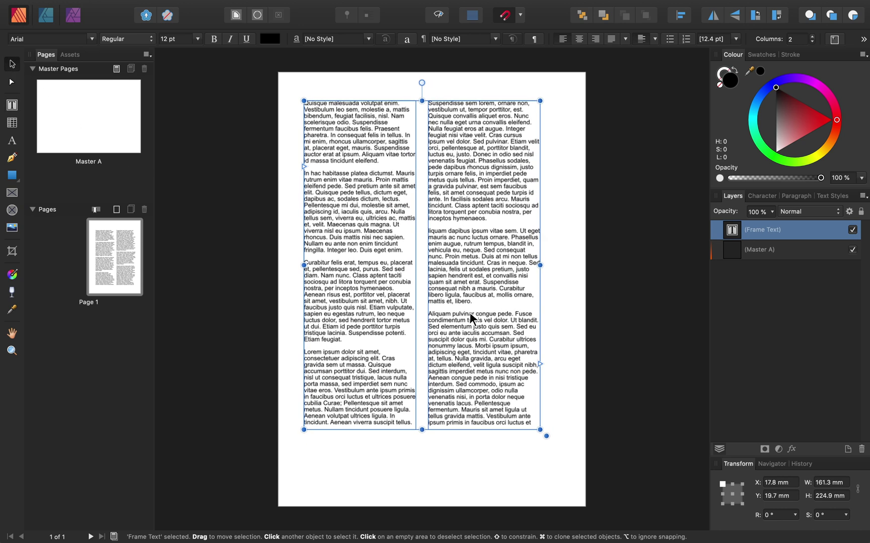
pyautogui.moveTo(538, 429); pyautogui.dragTo(567, 476)
pyautogui.moveTo(496, 313); pyautogui.dragTo(489, 312)
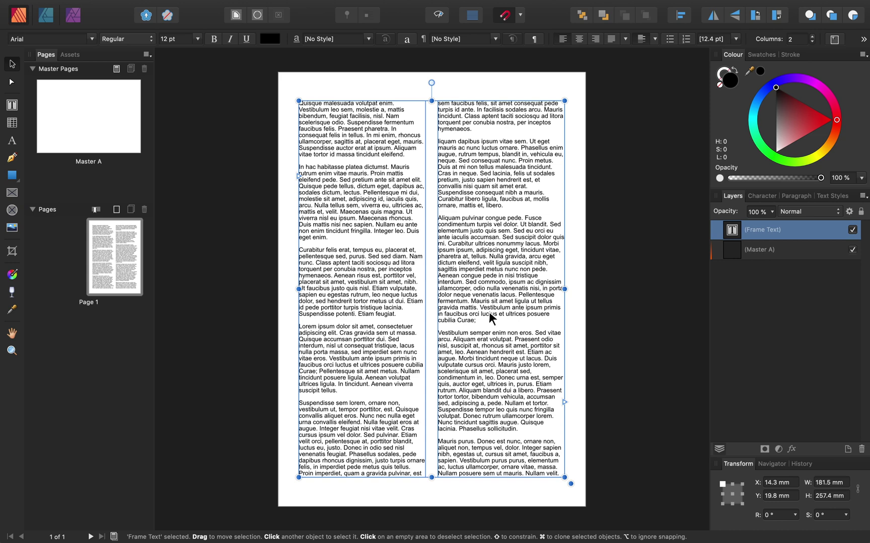
# - Choose 12 pt as the font size for the two-column text frame
pyautogui.click(197, 39)
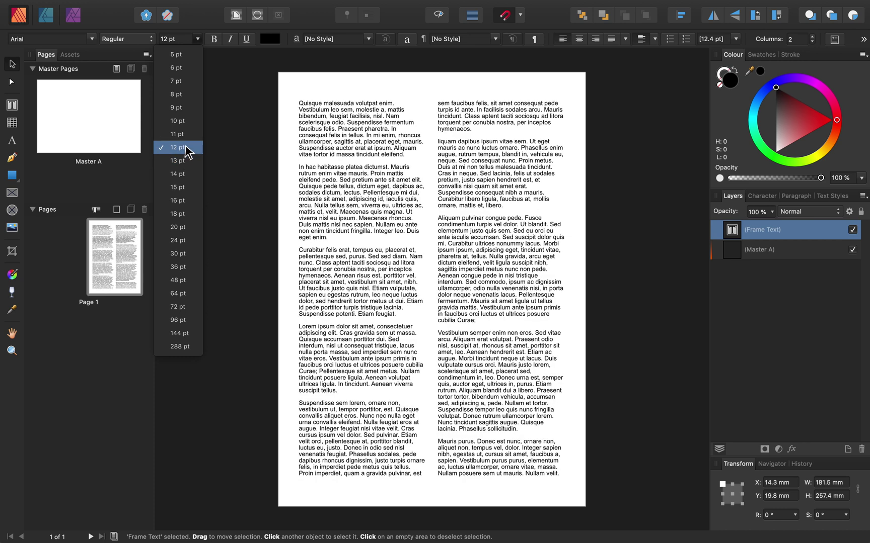
pyautogui.click(186, 147)
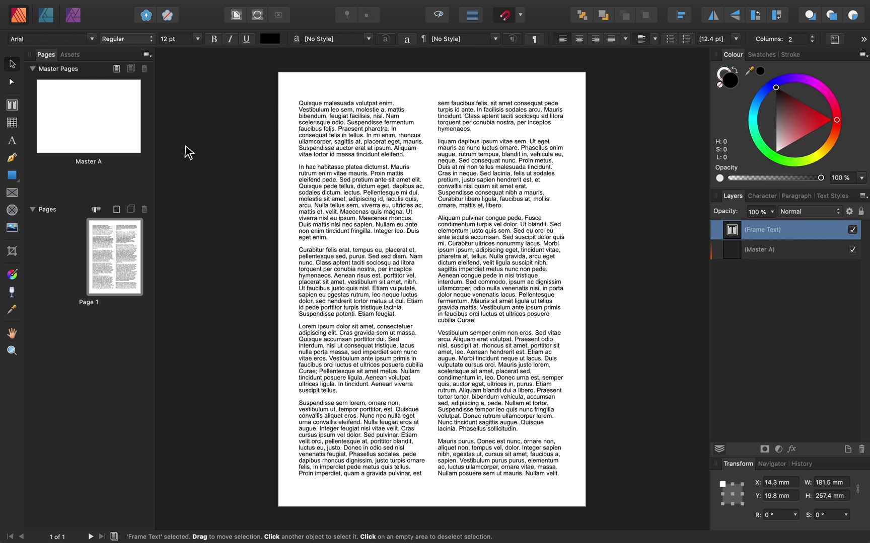
# - Place the image man dancing.jpg over the text columns at about 186 by 279 mm
pyautogui.click(13, 229)
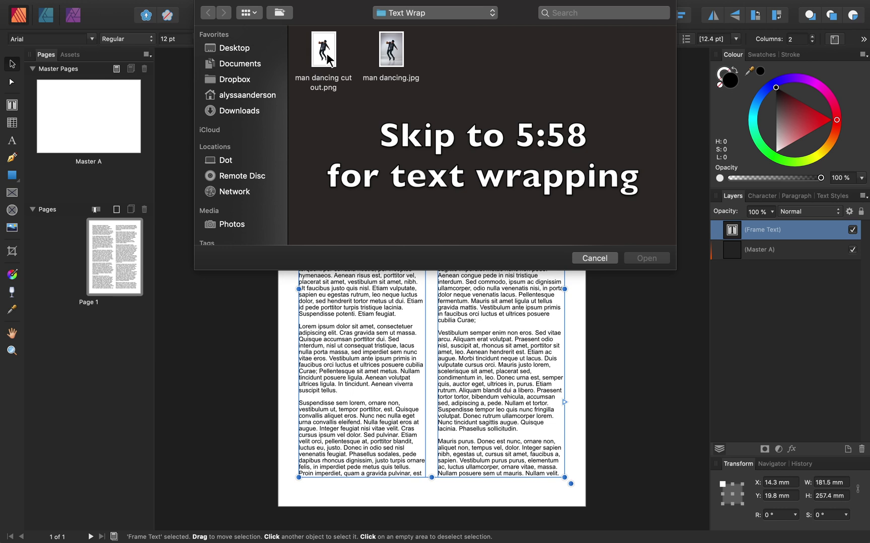
pyautogui.click(398, 62)
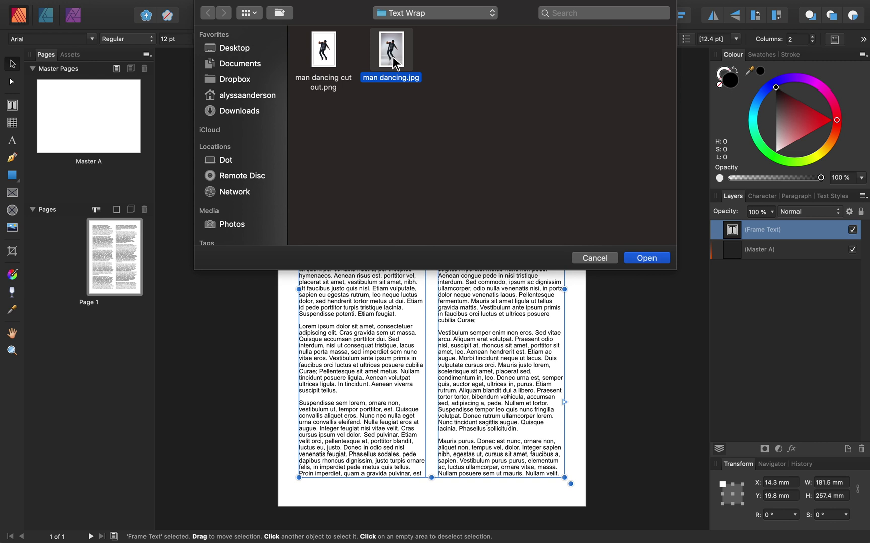
pyautogui.click(646, 259)
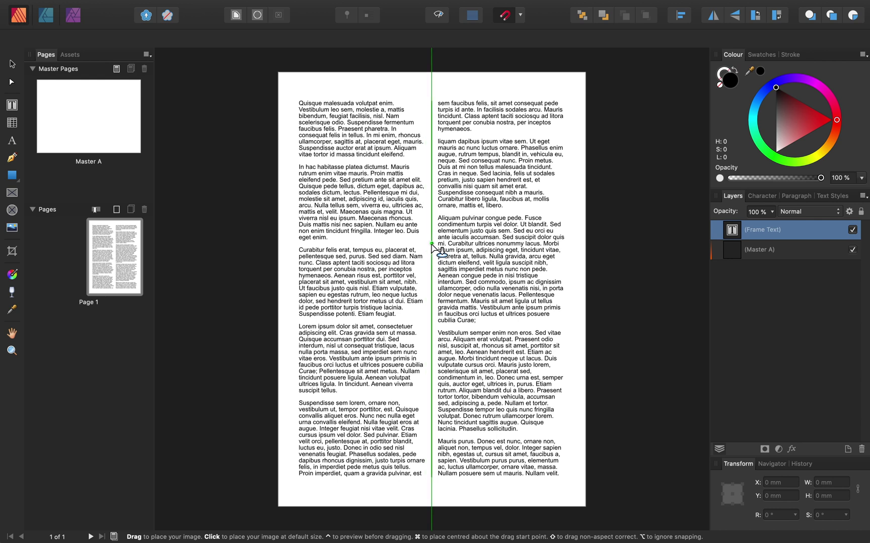
pyautogui.moveTo(298, 82); pyautogui.dragTo(568, 493)
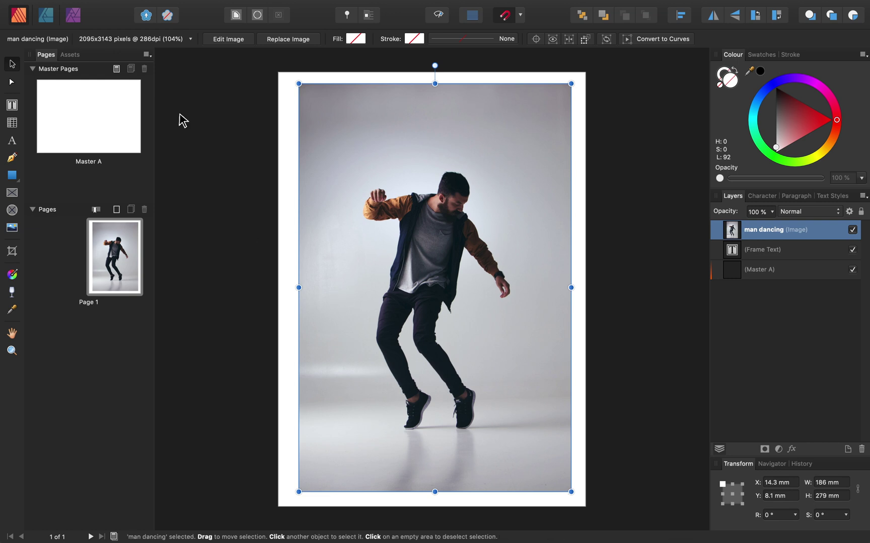
# - Switch to the Photo persona and roughly select the dancing man with the Selection Brush at 176 px width
pyautogui.click(74, 19)
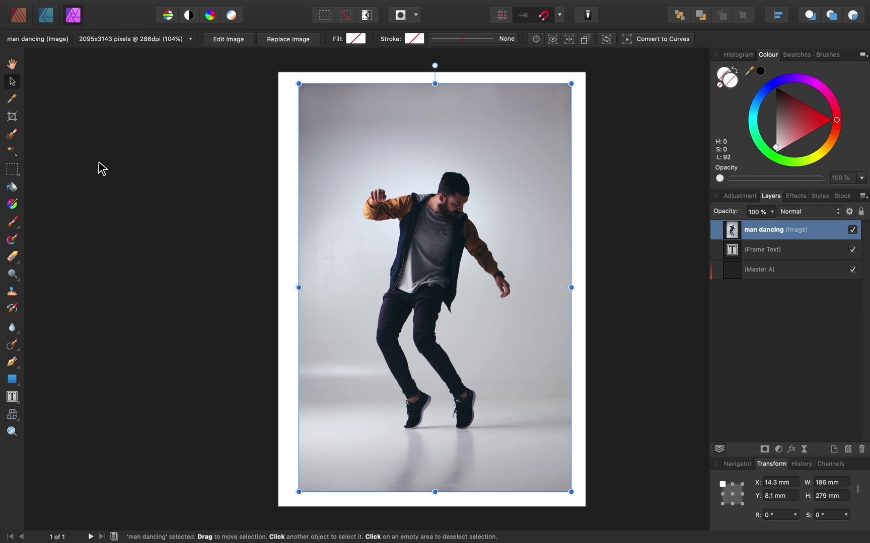
pyautogui.click(15, 136)
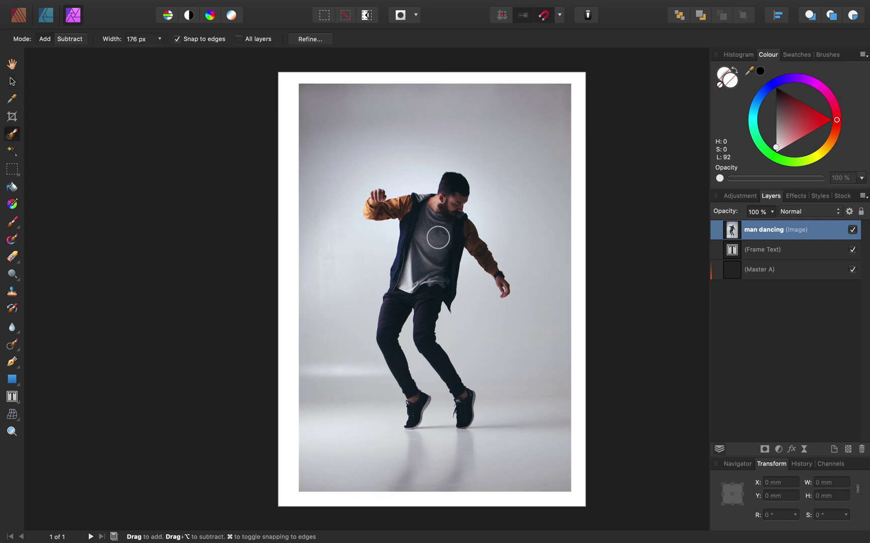
pyautogui.moveTo(423, 252)
pyautogui.mouseDown()
pyautogui.moveTo(397, 301)
pyautogui.moveTo(417, 295)
pyautogui.moveTo(420, 274)
pyautogui.moveTo(410, 211)
pyautogui.mouseUp()
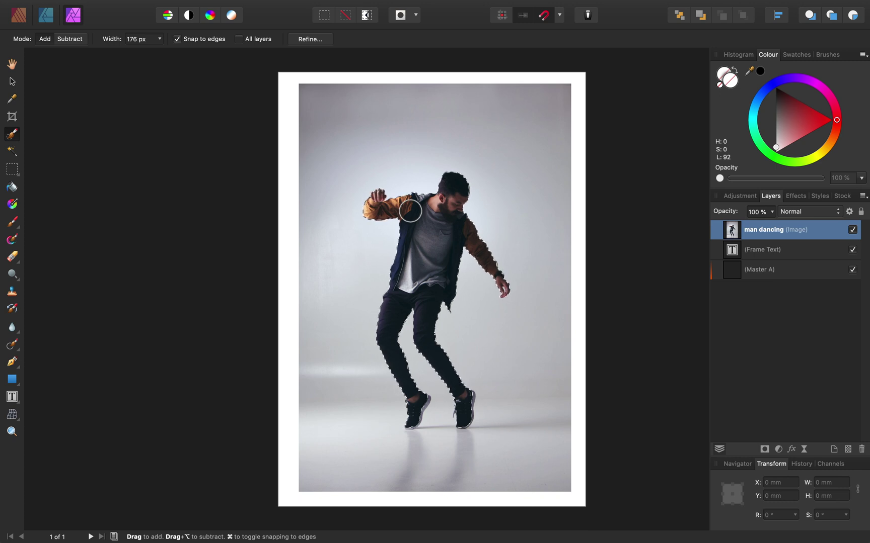
# - Reduce the Selection Brush width to 92 px for detailed work on the man's upper body
pyautogui.press('[')
pyautogui.press('[')
pyautogui.press('[')
pyautogui.press('[')
pyautogui.press('[')
pyautogui.press('[')
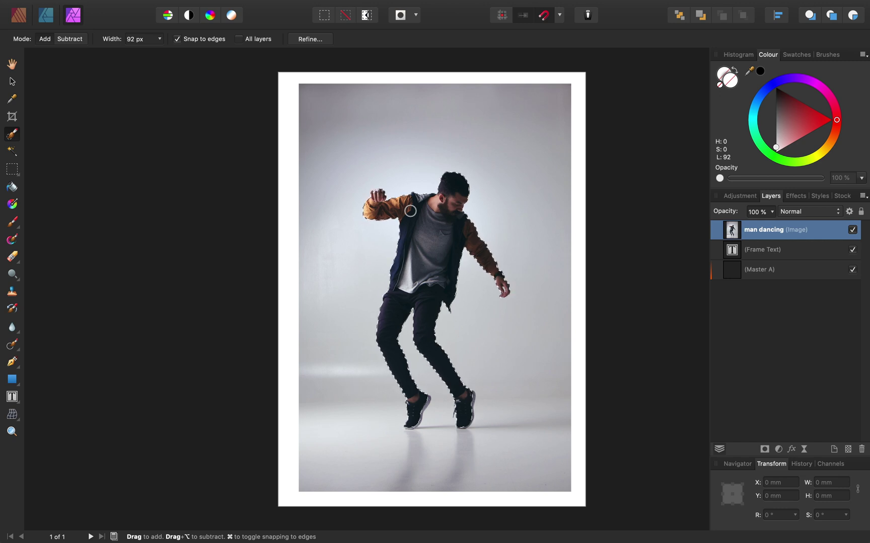
pyautogui.press('super+plus')
pyautogui.press('super+plus')
pyautogui.press('super+plus')
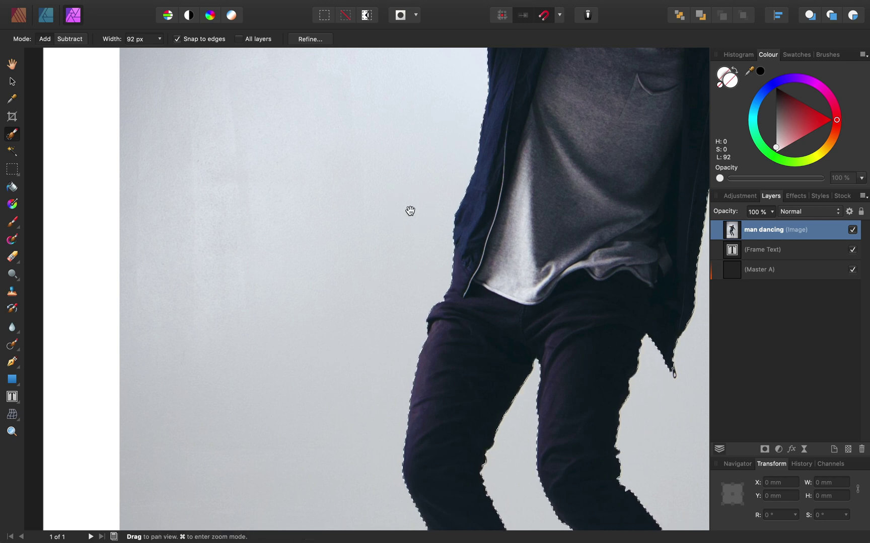
pyautogui.moveTo(521, 142); pyautogui.dragTo(393, 312)
pyautogui.moveTo(494, 196); pyautogui.dragTo(446, 233)
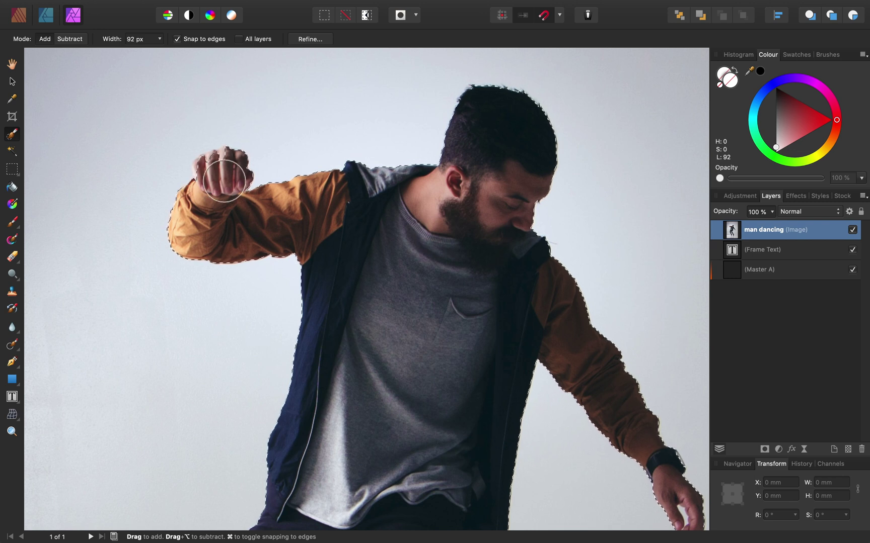
# - Reduce the Selection Brush width to 41 px and add the man's raised hand to the selection
pyautogui.press('[')
pyautogui.press('[')
pyautogui.press('[')
pyautogui.press('[')
pyautogui.press('[')
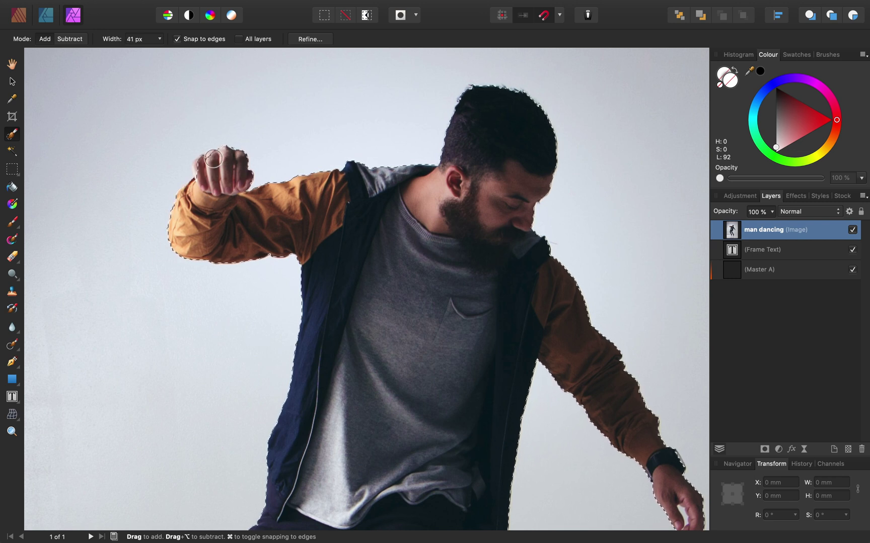
pyautogui.scroll(-10, 317, 175)
pyautogui.hscroll(4, 317, 175)
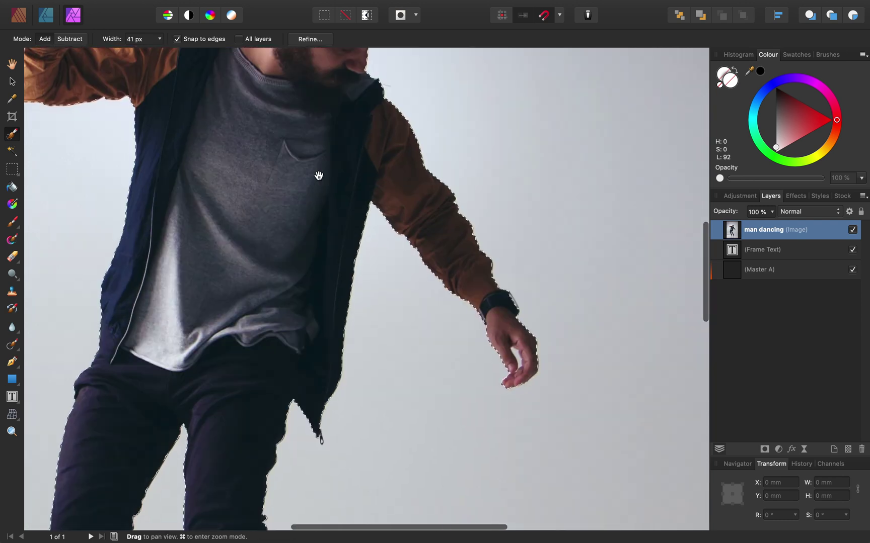
pyautogui.scroll(-10, 452, 181)
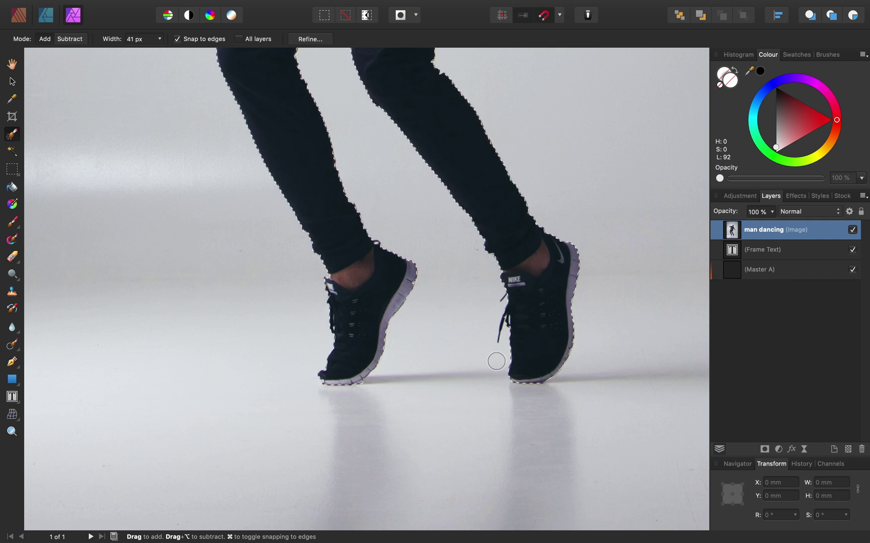
# - Reduce the Selection Brush width to 18 px and clean up the selection edges around the shoes
pyautogui.press('super+equal')
pyautogui.press('[')
pyautogui.press('[')
pyautogui.press('[')
pyautogui.press('[')
pyautogui.press('[')
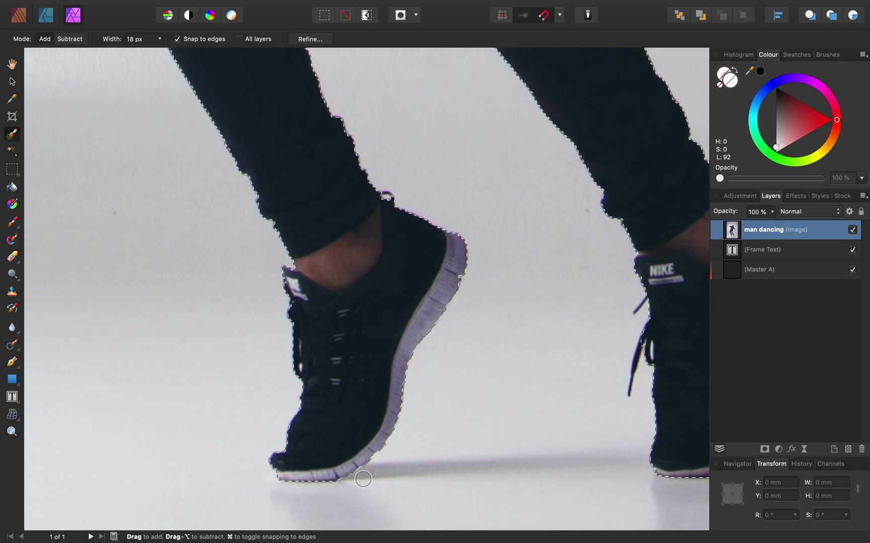
pyautogui.scroll(-2, 339, 325)
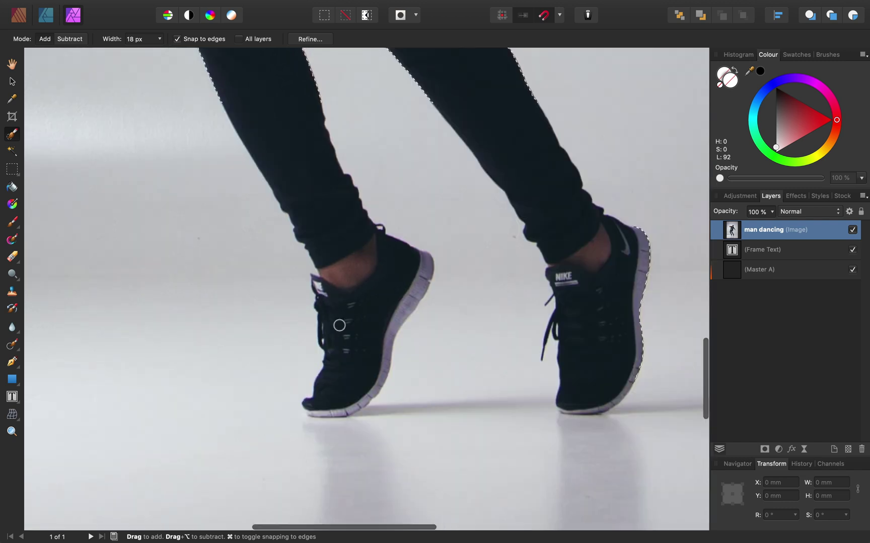
pyautogui.scroll(-5, 339, 325)
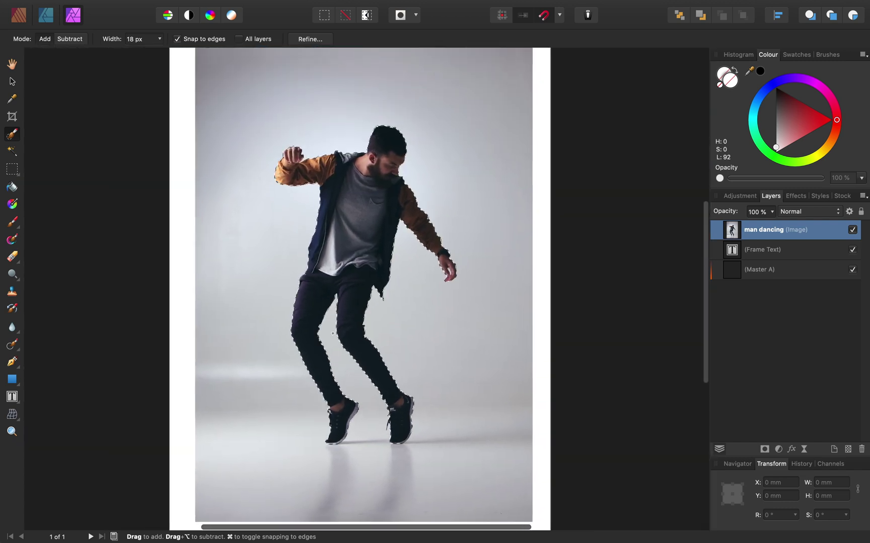
pyautogui.hscroll(-1, 332, 333)
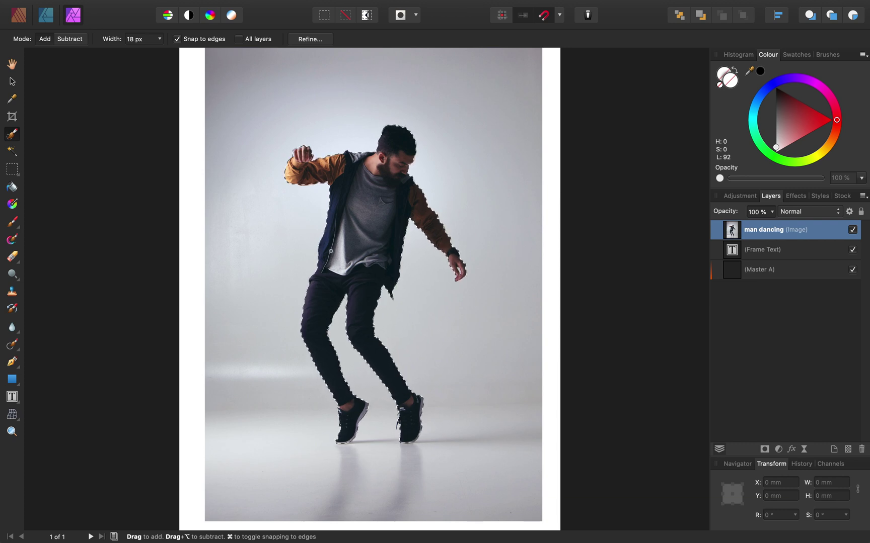
# - Refine the selection edge around the man's hair with the 50 px Matte brush and apply it with Selection as output
pyautogui.click(306, 39)
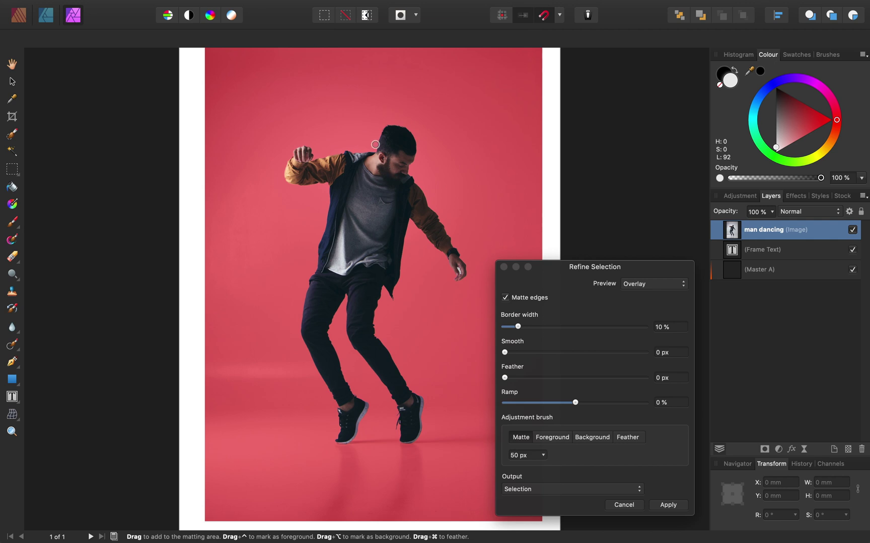
pyautogui.scroll(5, 375, 143)
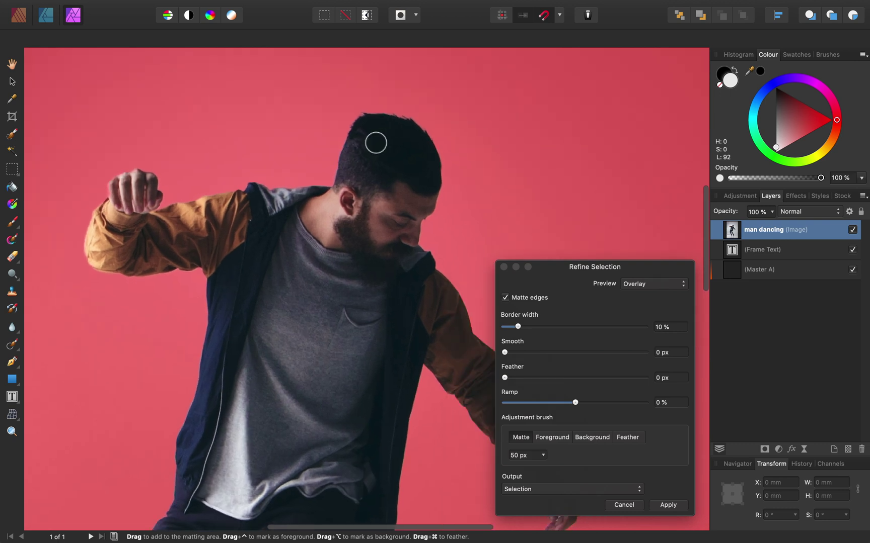
pyautogui.moveTo(338, 183)
pyautogui.mouseDown()
pyautogui.moveTo(354, 123)
pyautogui.moveTo(381, 116)
pyautogui.moveTo(426, 131)
pyautogui.moveTo(440, 147)
pyautogui.moveTo(442, 192)
pyautogui.mouseUp()
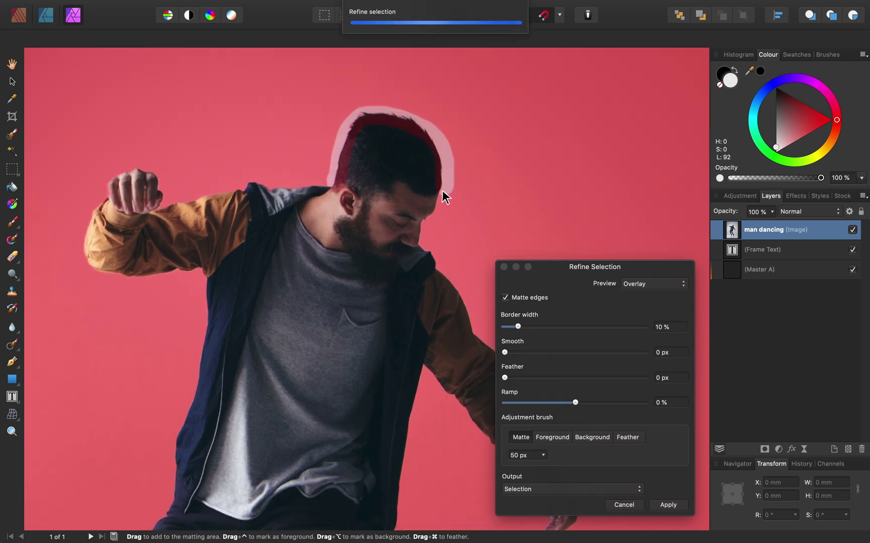
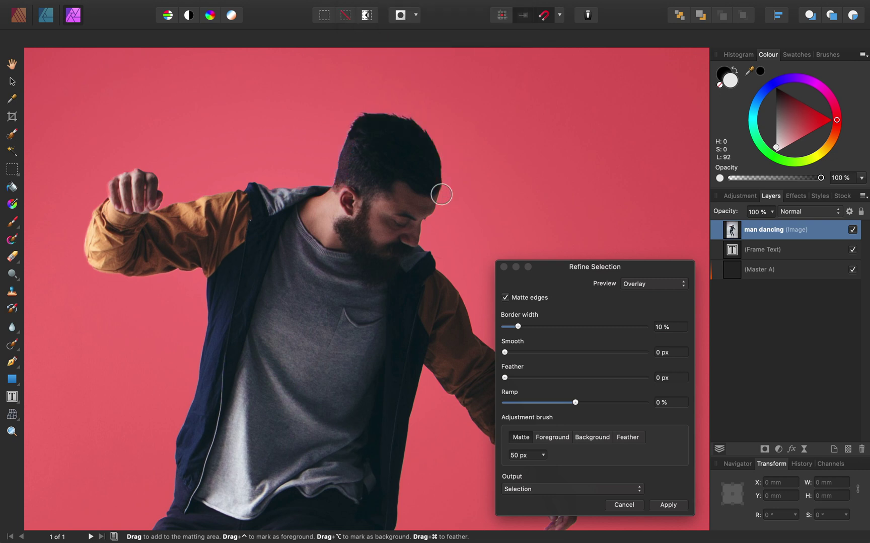
pyautogui.click(667, 505)
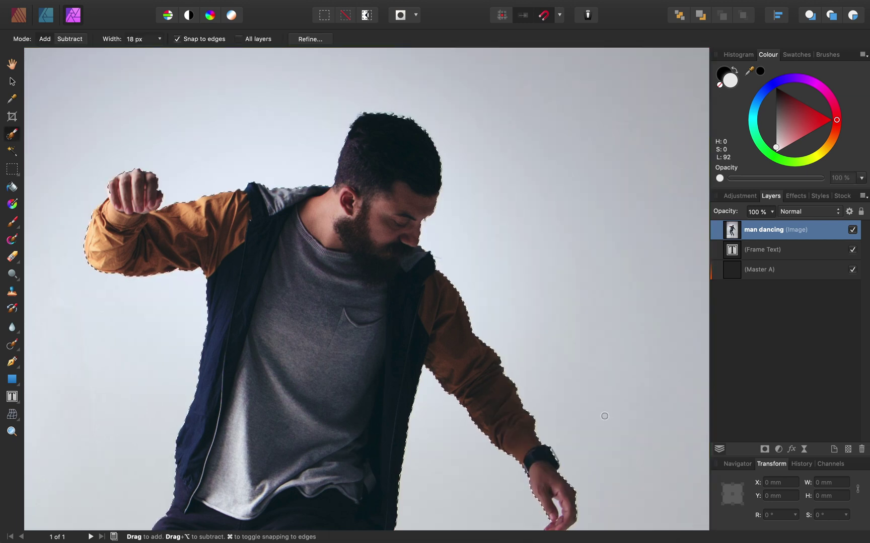
# - Mask the man dancing image with the refined selection to cut out the background
pyautogui.press('super+0')
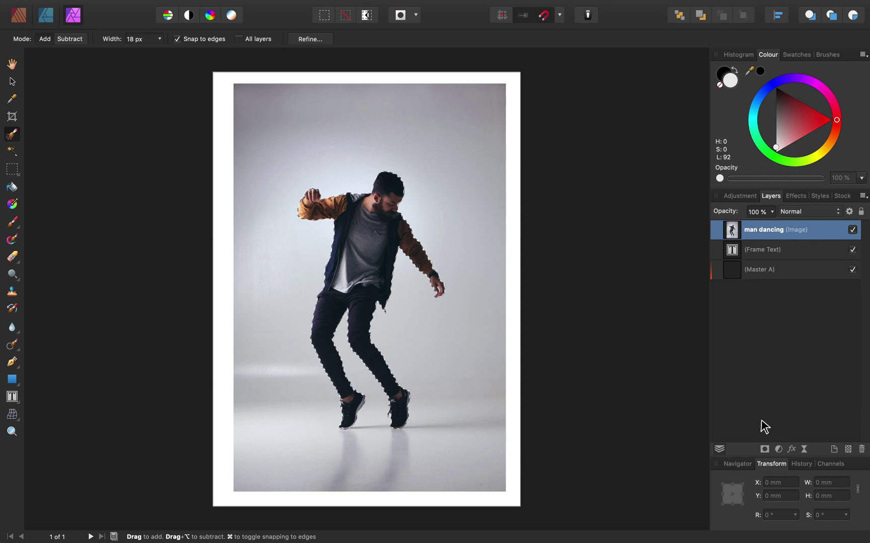
pyautogui.click(765, 450)
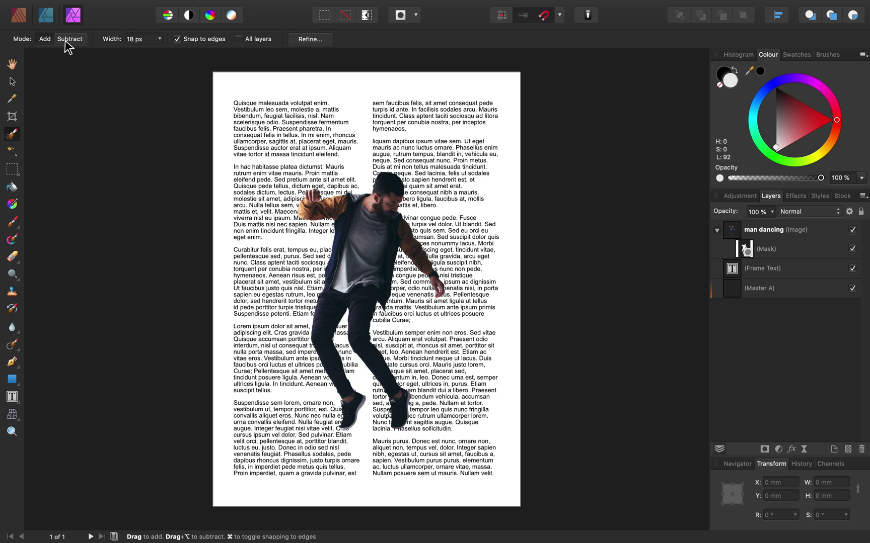
# - Return to the Publisher persona and rasterise and trim the masked man dancing image
pyautogui.click(18, 20)
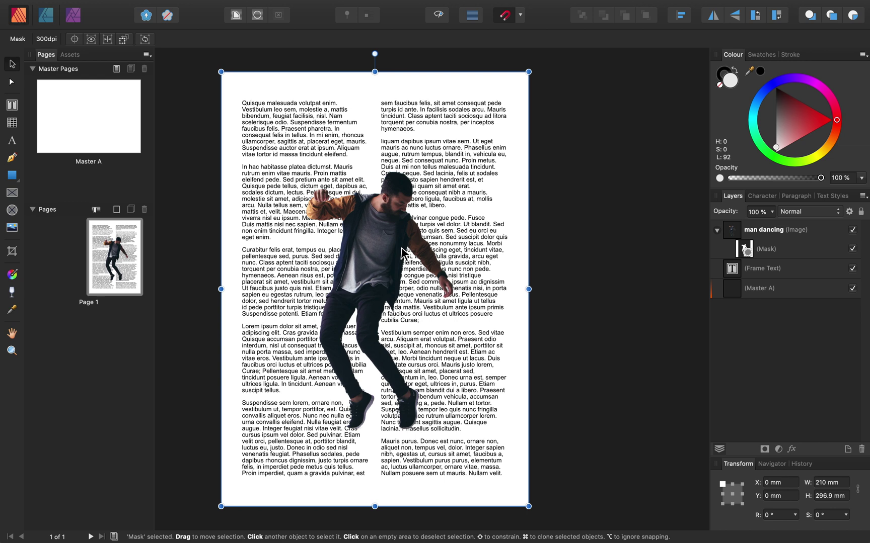
pyautogui.click(769, 234)
pyautogui.rightClick(765, 234)
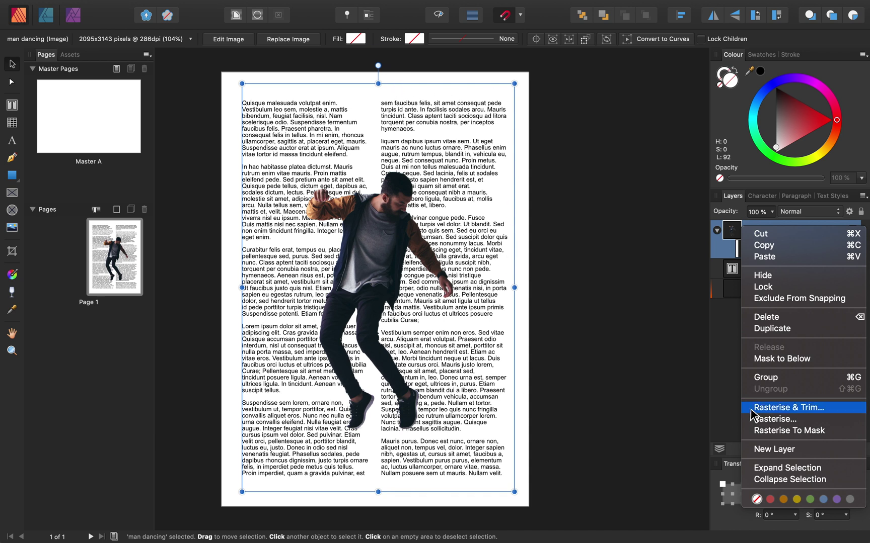
pyautogui.click(794, 414)
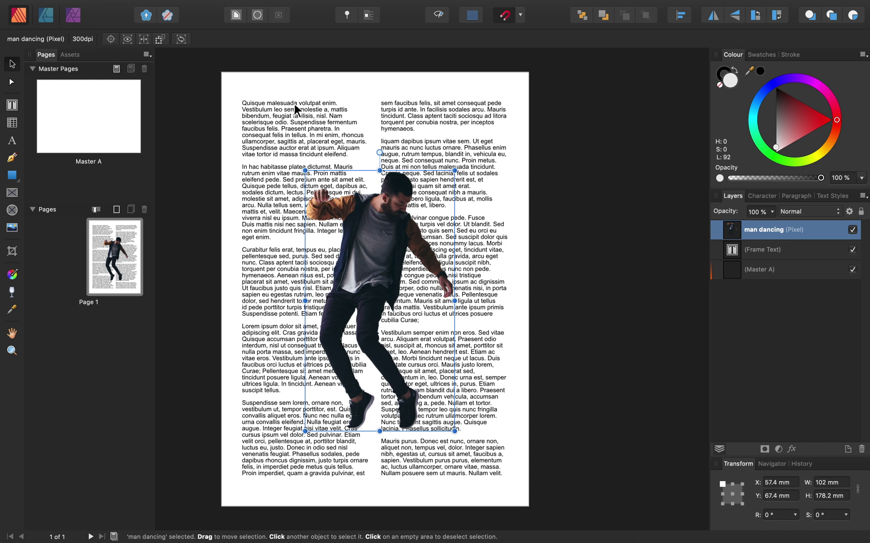
# - Compare the Jump, Square, Tight, Inside and Edge text wrap styles on the man dancing layer and settle on Tight
pyautogui.click(236, 19)
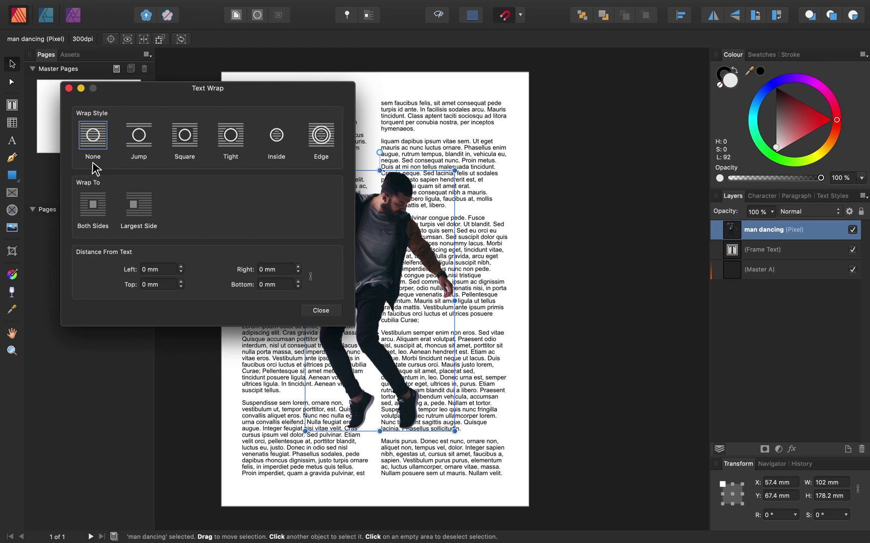
pyautogui.click(136, 148)
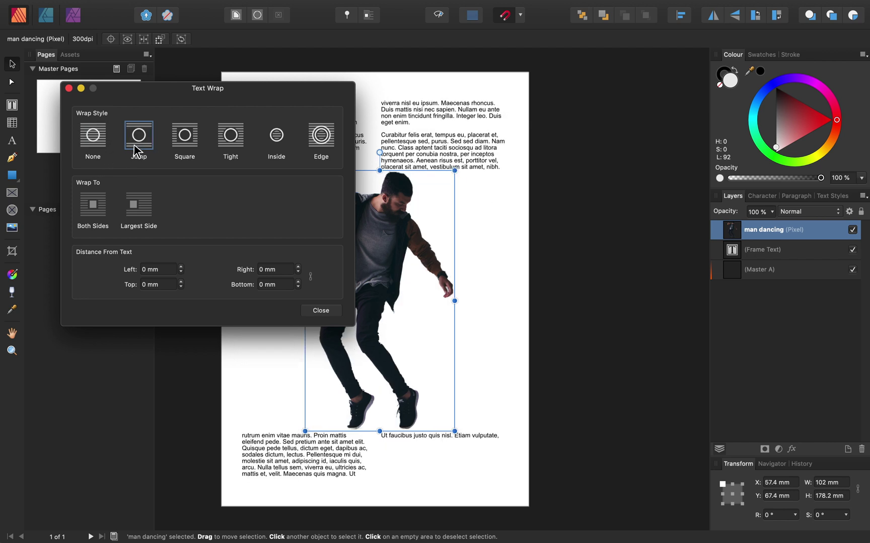
pyautogui.click(184, 146)
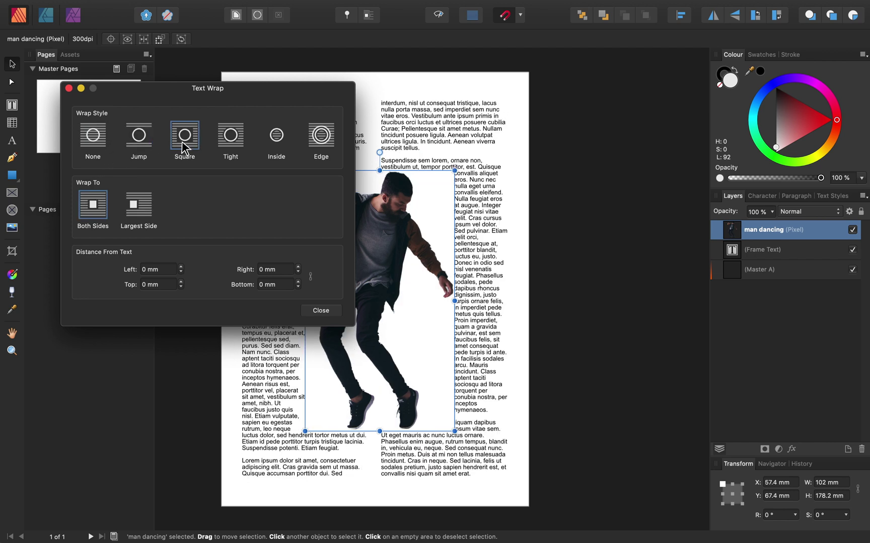
pyautogui.click(226, 146)
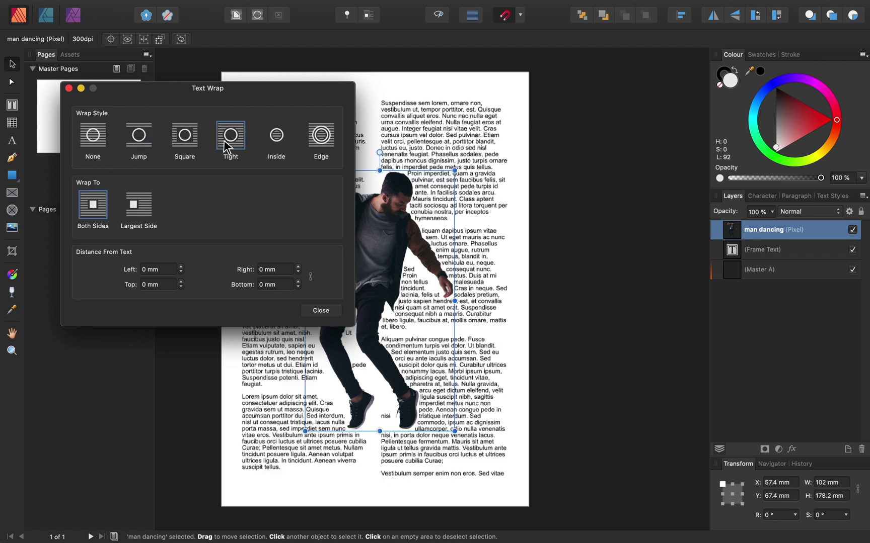
pyautogui.click(271, 141)
pyautogui.click(318, 147)
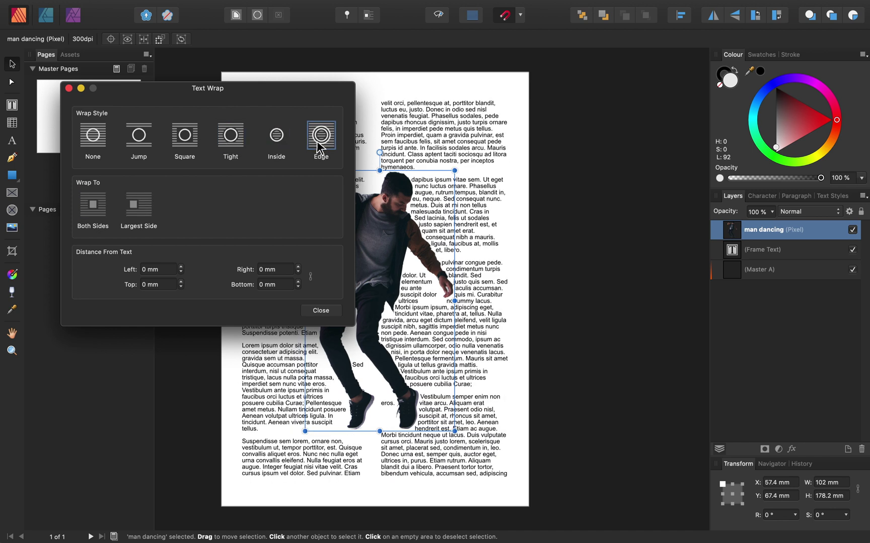
pyautogui.click(236, 147)
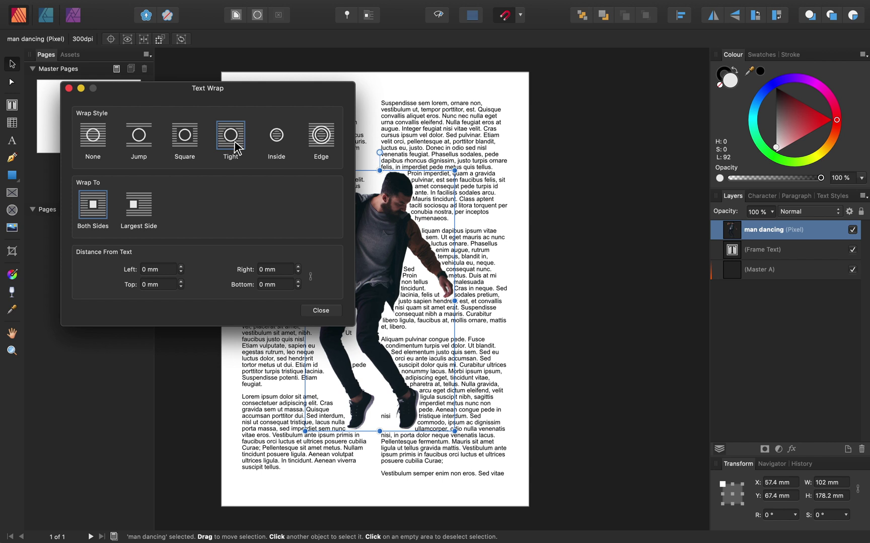
# - Try a left distance from text of 11 mm for the wrap and reset it to 0 mm
pyautogui.click(181, 266)
pyautogui.click(181, 267)
pyautogui.click(181, 267)
pyautogui.click(181, 267)
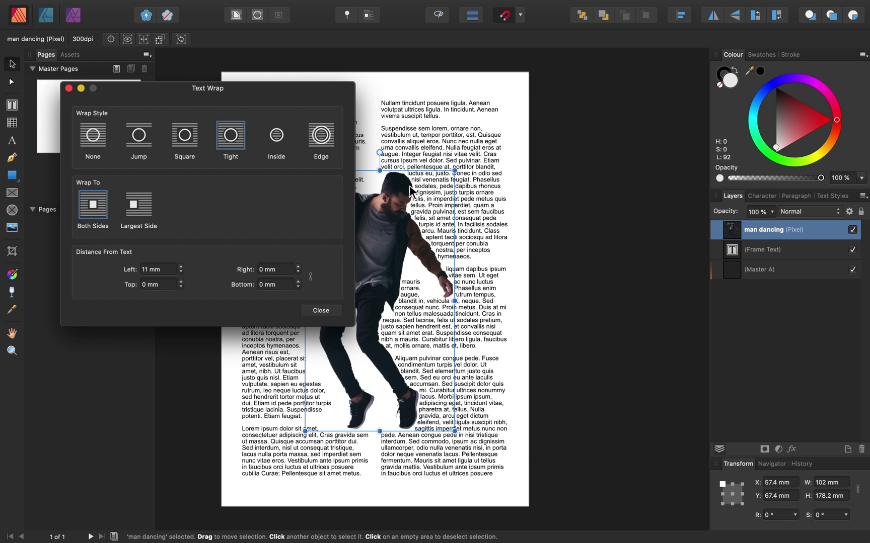
pyautogui.click(181, 273)
pyautogui.click(181, 273)
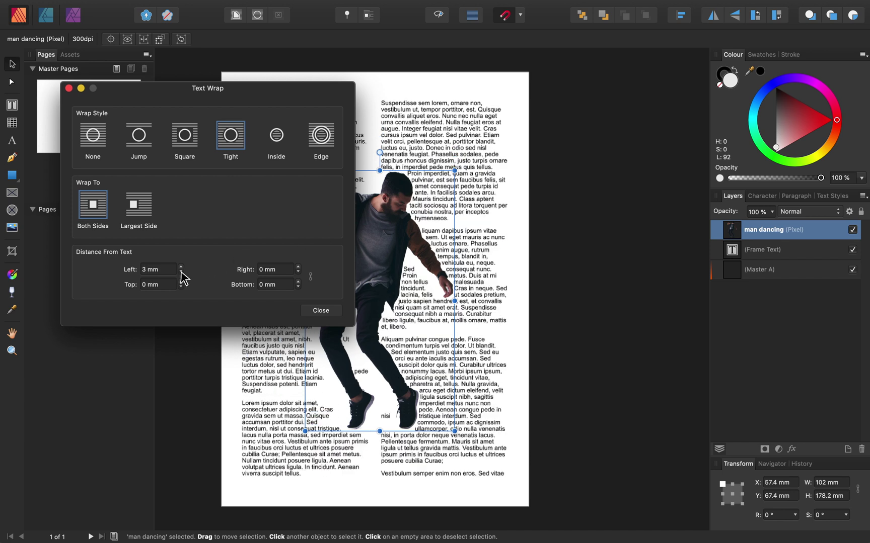
pyautogui.click(181, 273)
pyautogui.click(180, 272)
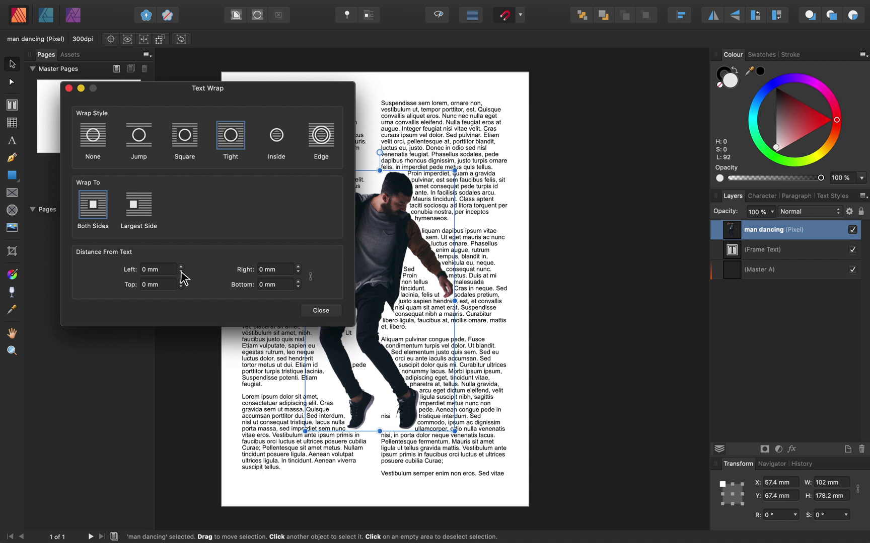
# - Link the four distance-from-text values of the wrap and set them all to 1 mm
pyautogui.click(309, 276)
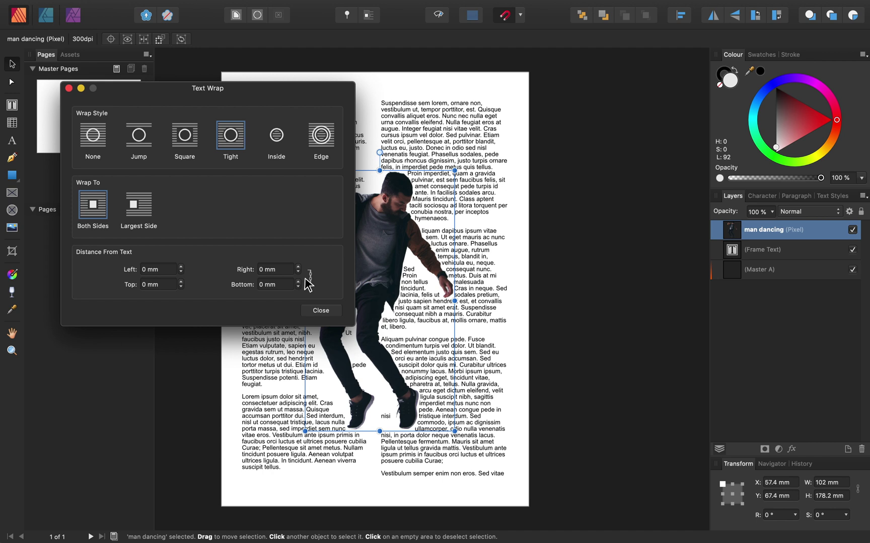
pyautogui.click(181, 267)
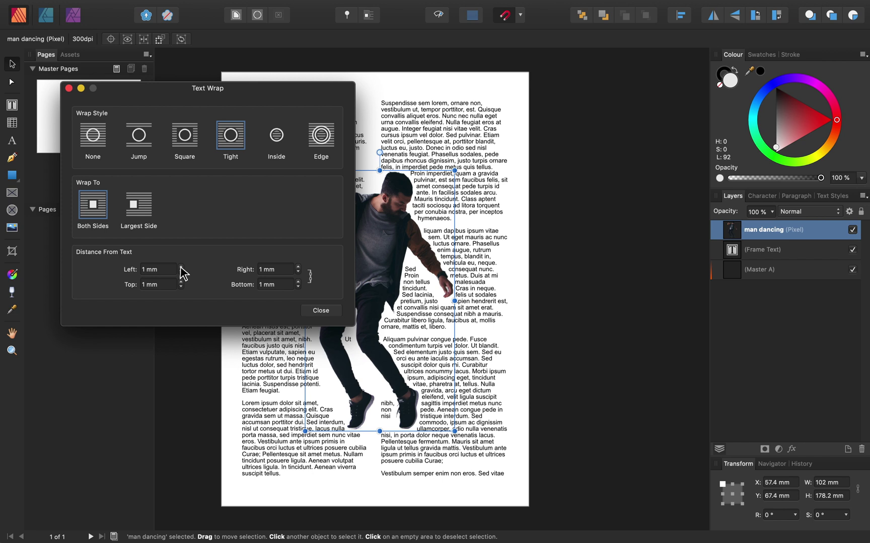
pyautogui.click(181, 268)
pyautogui.click(181, 267)
pyautogui.click(180, 267)
pyautogui.click(180, 267)
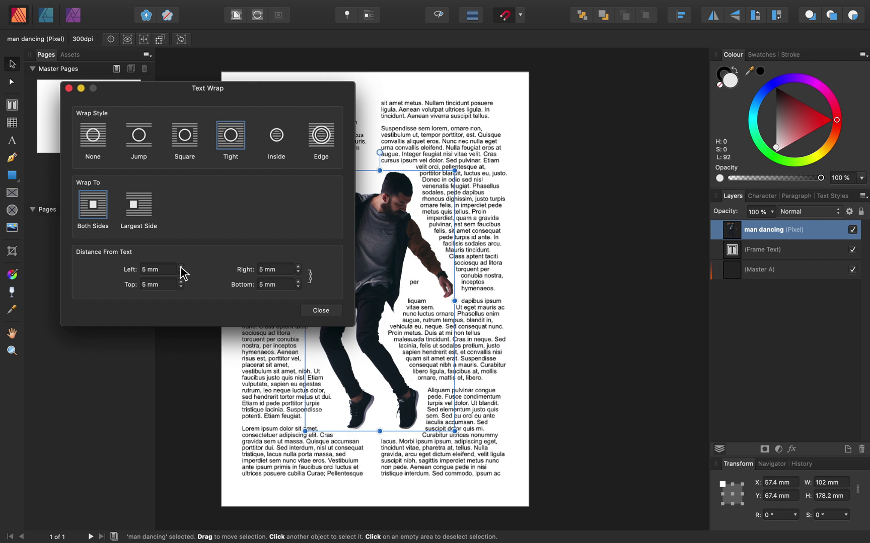
pyautogui.click(181, 267)
pyautogui.click(181, 272)
pyautogui.click(181, 272)
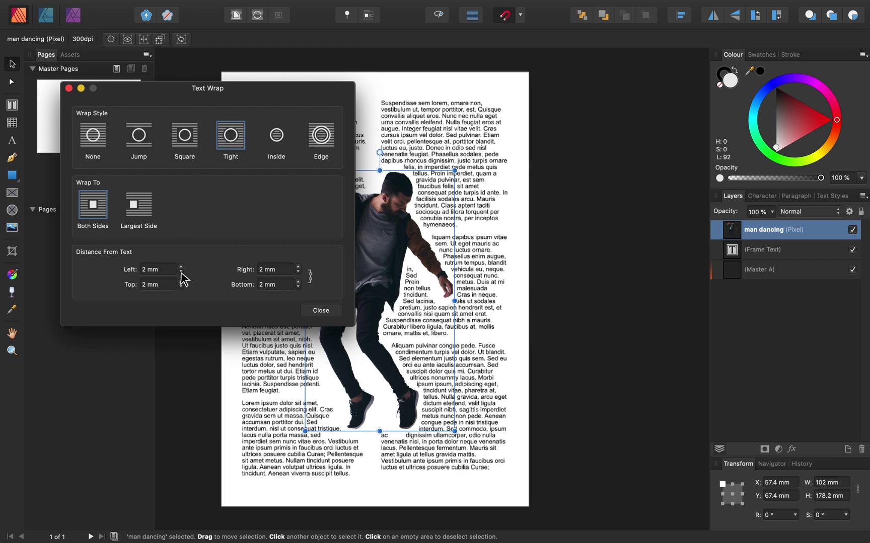
pyautogui.click(181, 272)
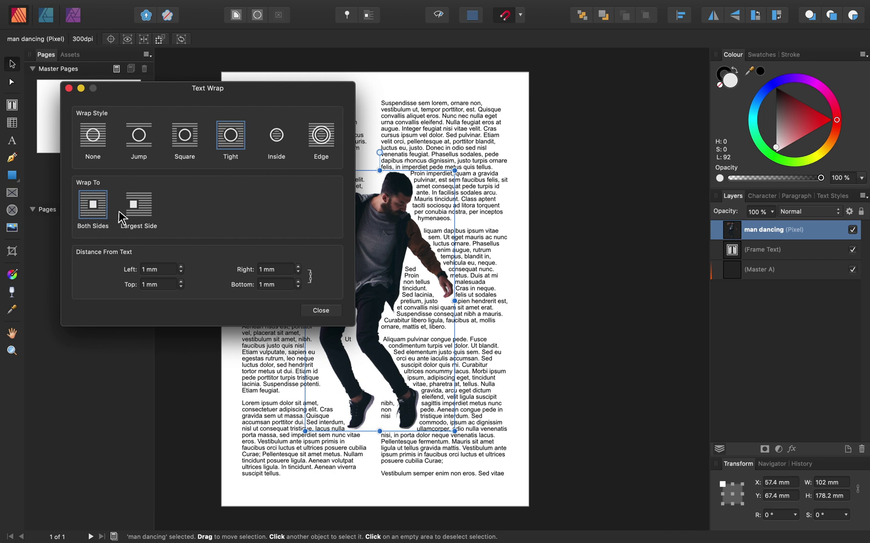
# - Try wrapping the text to the largest side of the man and switch the wrap back to both sides
pyautogui.click(144, 212)
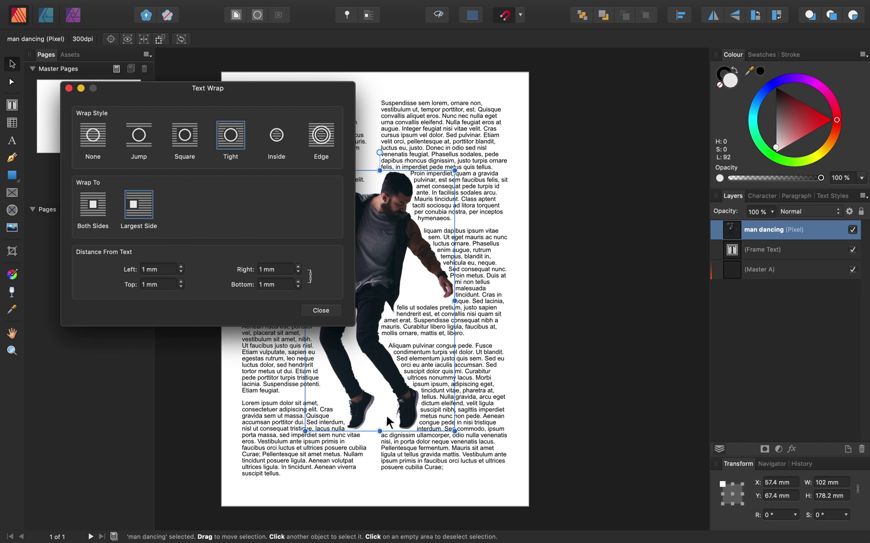
pyautogui.click(94, 210)
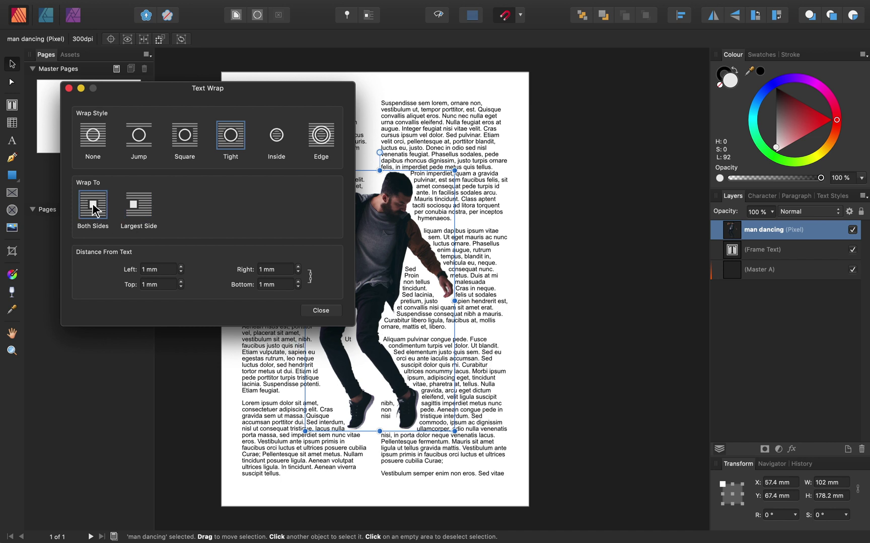
pyautogui.click(142, 211)
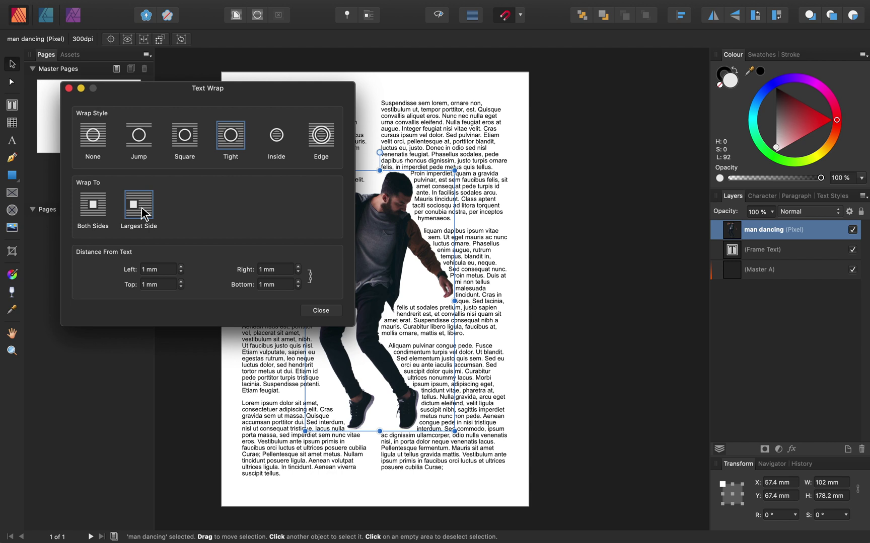
pyautogui.click(94, 203)
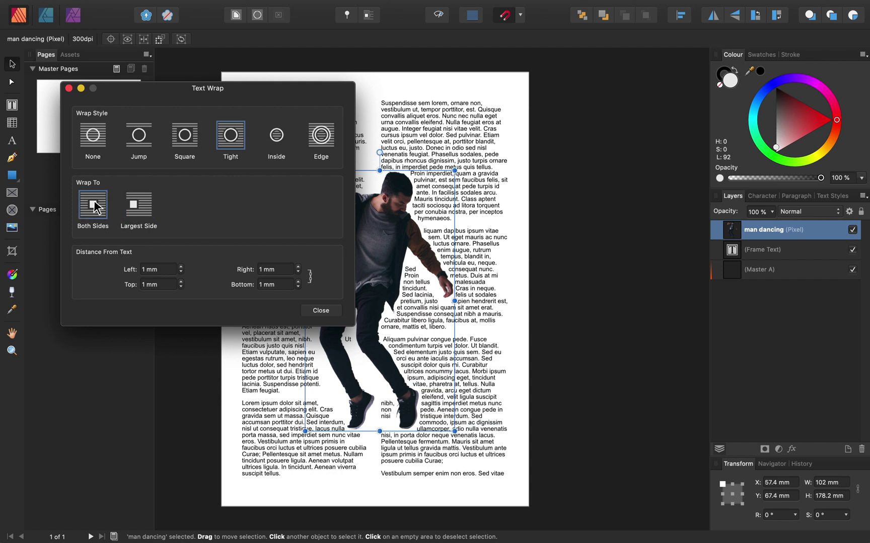
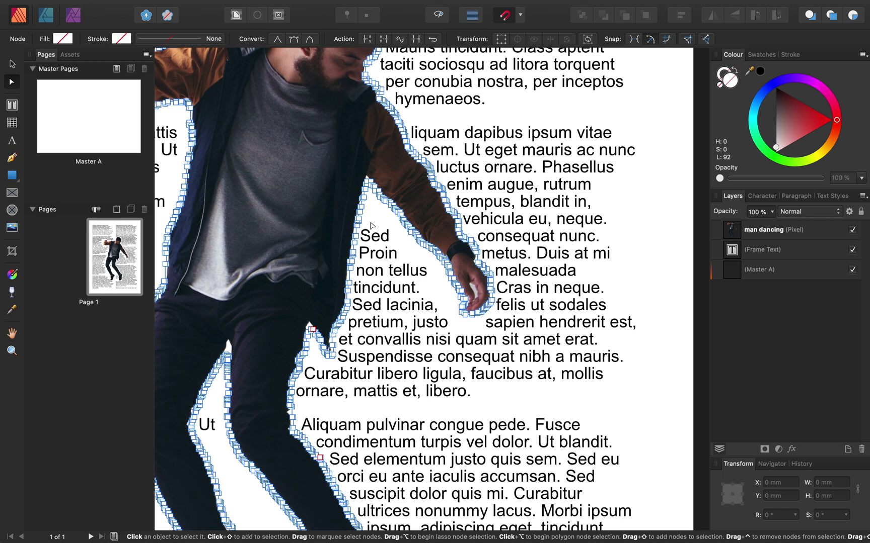
# - Pull the wrap outline nodes under the man's lowered arm down into the gap beside his torso
pyautogui.moveTo(335, 158); pyautogui.dragTo(404, 213)
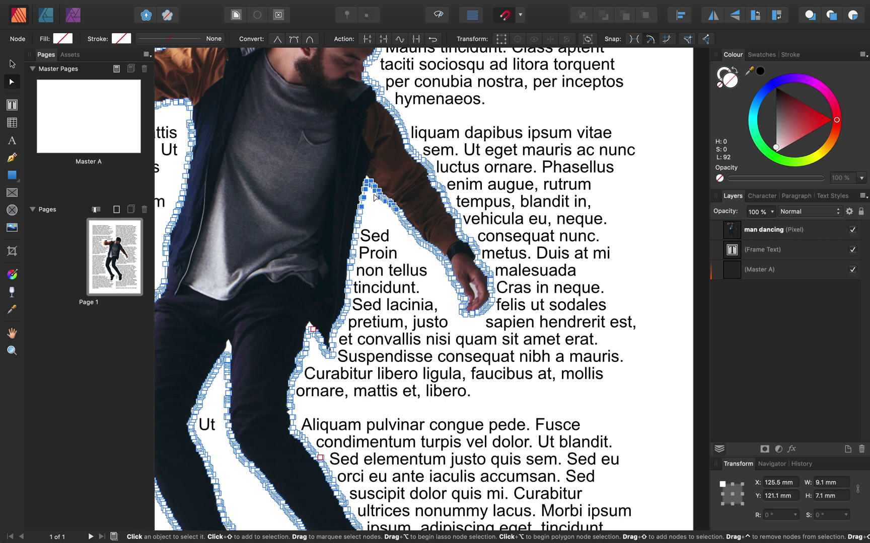
pyautogui.moveTo(374, 188); pyautogui.dragTo(391, 263)
pyautogui.moveTo(411, 223); pyautogui.dragTo(424, 291)
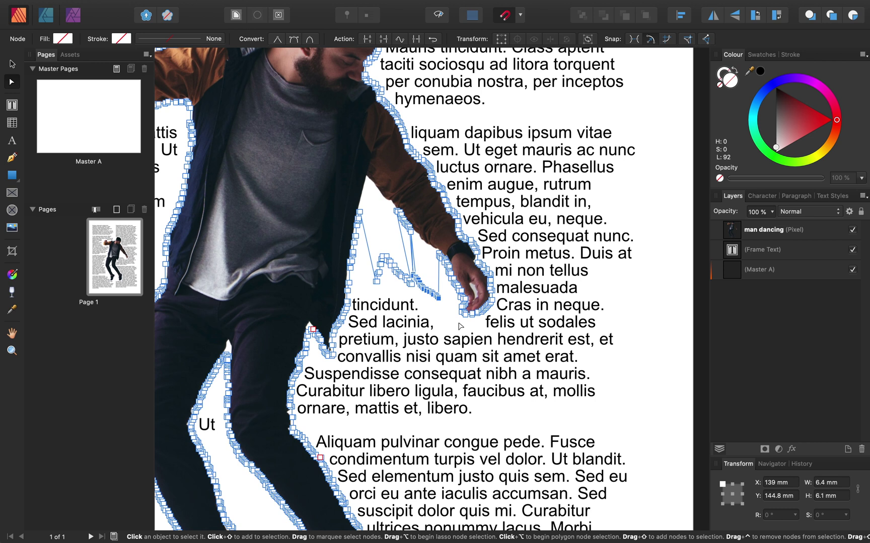
# - Try pulling a wrap outline node into the gap between the man's legs, and reset the wrap outline
pyautogui.scroll(-3, 272, 365)
pyautogui.hscroll(-4, 272, 365)
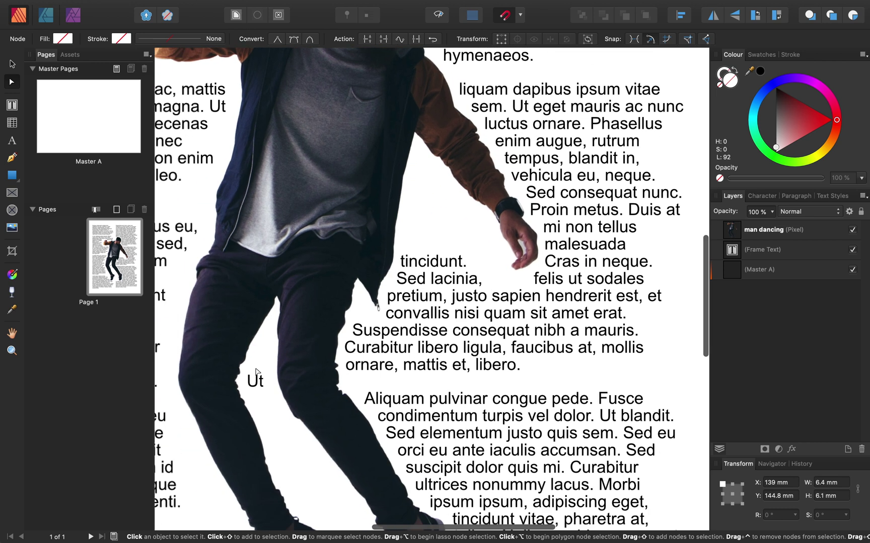
pyautogui.moveTo(291, 345); pyautogui.dragTo(299, 366)
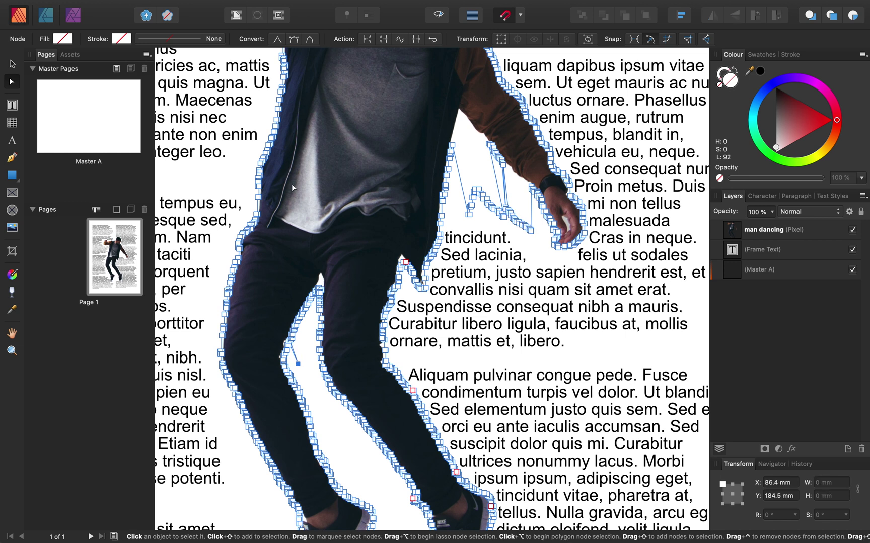
pyautogui.click(280, 17)
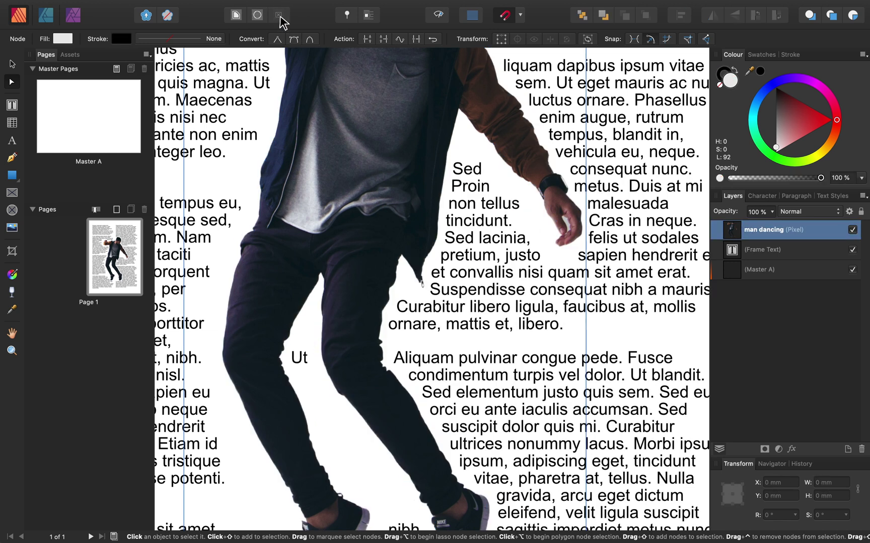
# - Set the man dancing layer's text wrap to the largest side
pyautogui.click(236, 15)
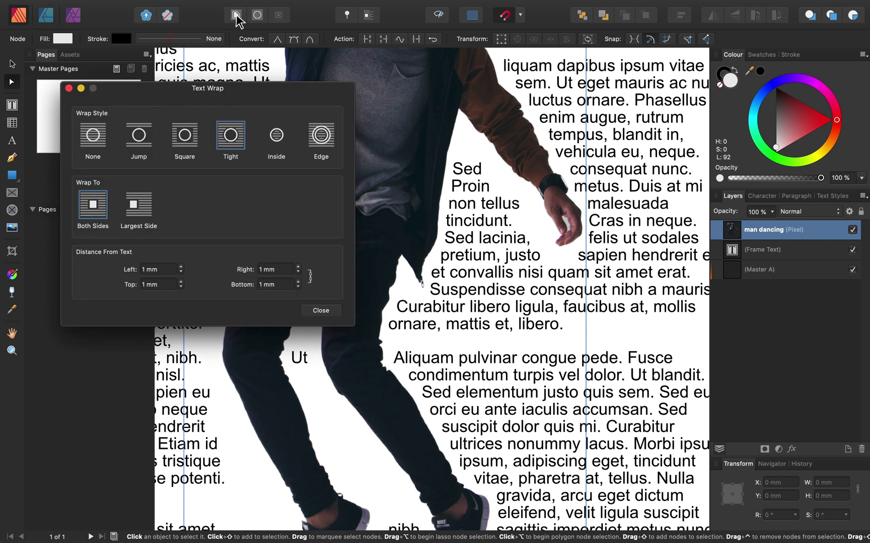
pyautogui.click(141, 205)
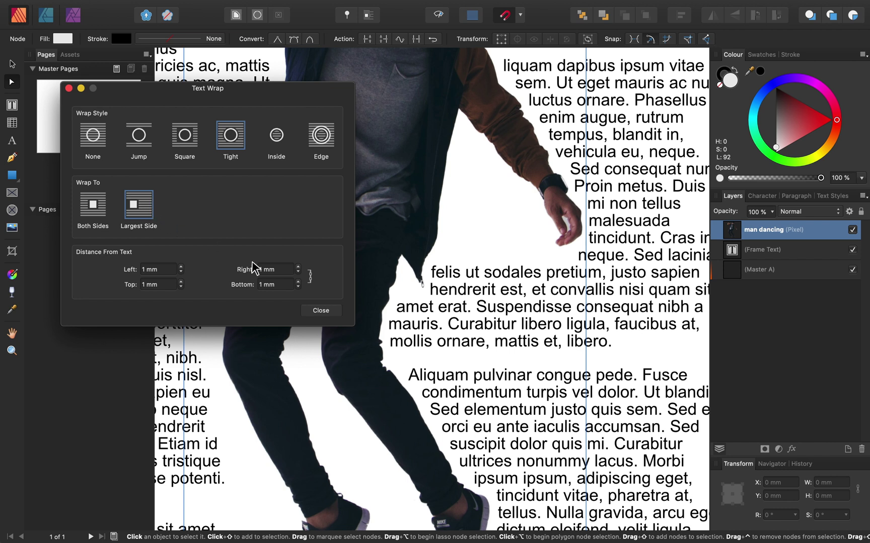
pyautogui.click(319, 311)
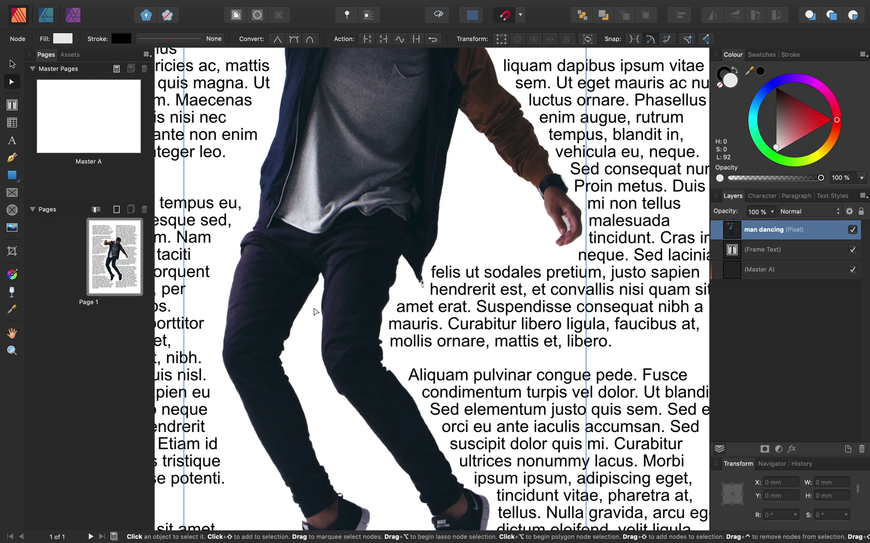
# - Scale the man dancing image to about 98.5 × 172.1 mm and position it at about X 57.5 mm, Y 75.4 mm
pyautogui.press('super+0')
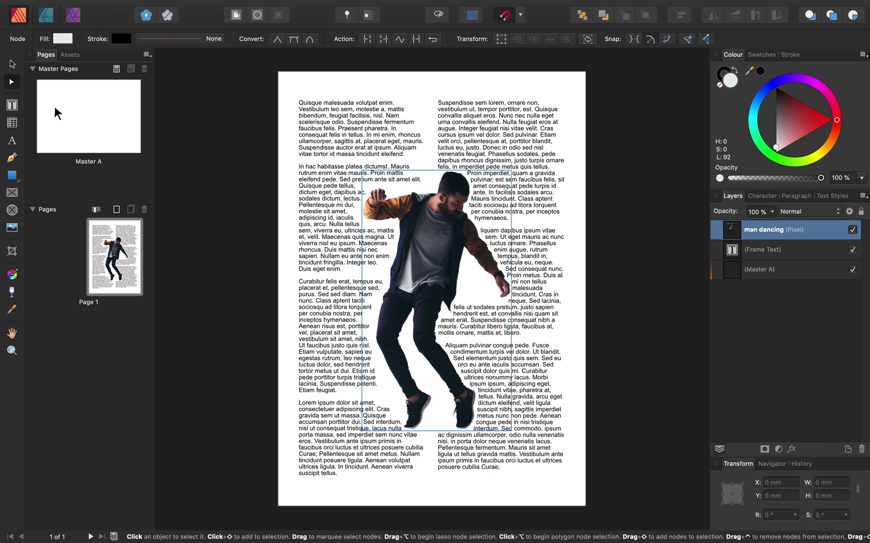
pyautogui.click(13, 65)
pyautogui.moveTo(441, 259); pyautogui.dragTo(431, 235)
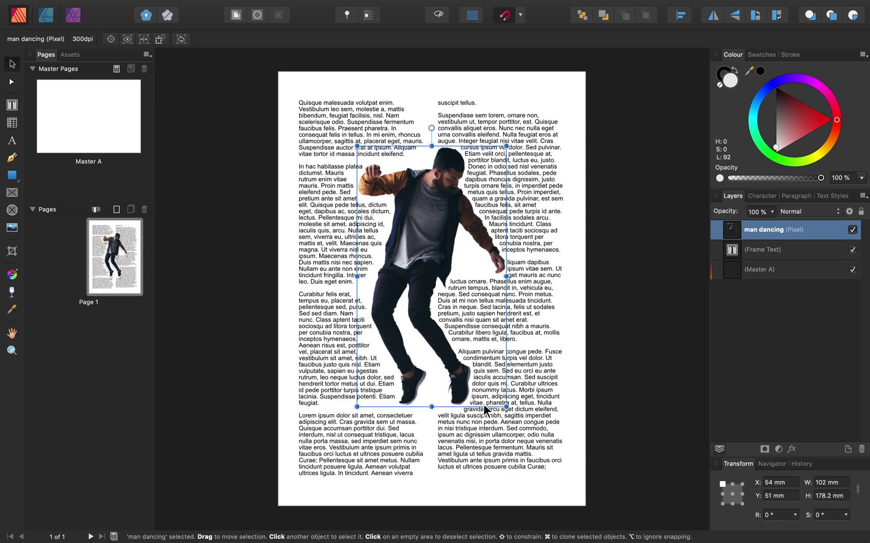
pyautogui.moveTo(504, 399)
pyautogui.mouseDown()
pyautogui.moveTo(506, 372)
pyautogui.moveTo(501, 398)
pyautogui.mouseUp()
pyautogui.moveTo(436, 273); pyautogui.dragTo(439, 301)
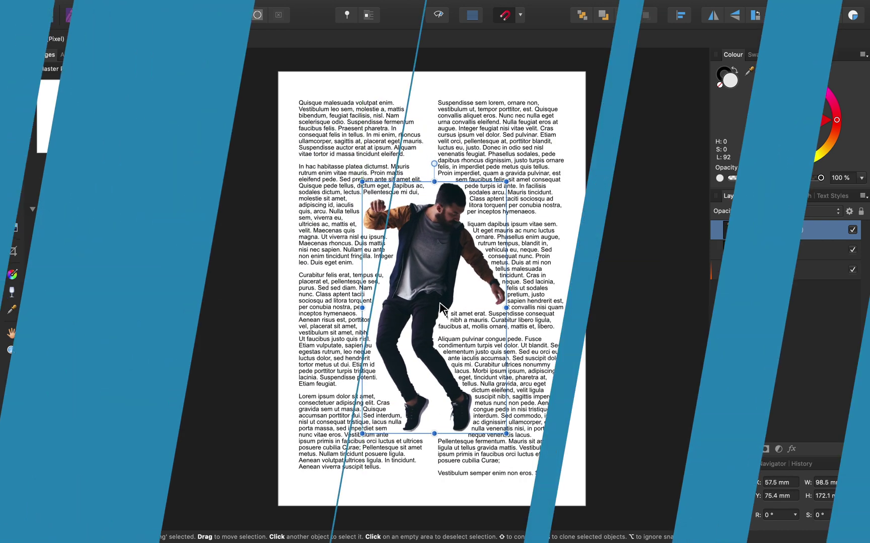